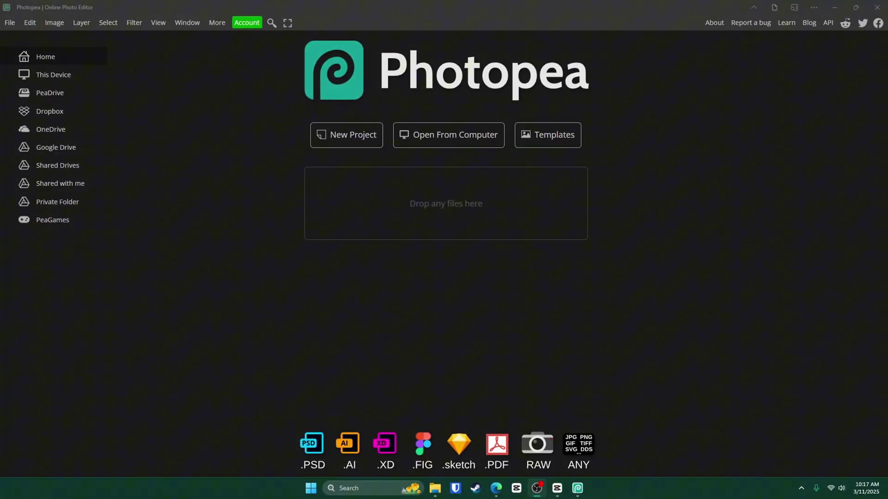
Step: Create a 2560 × 423 px document named ROBLOX from the Youtube Cover preset
click(368, 139)
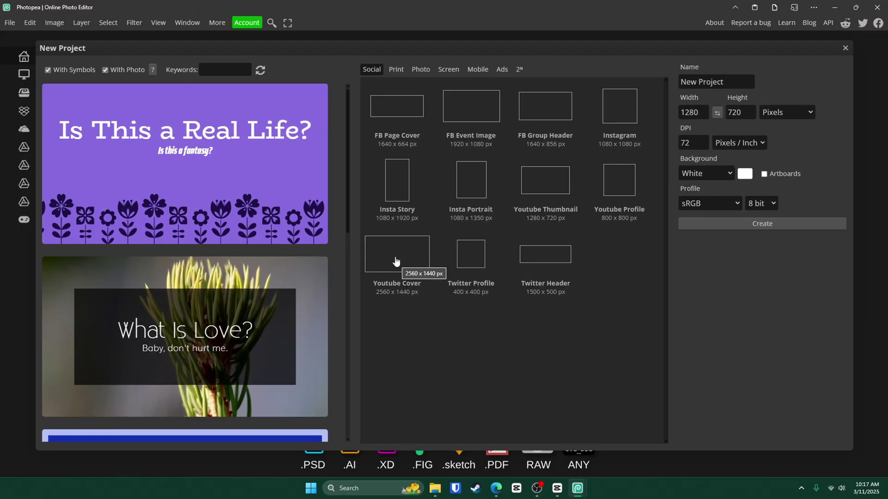
click(395, 262)
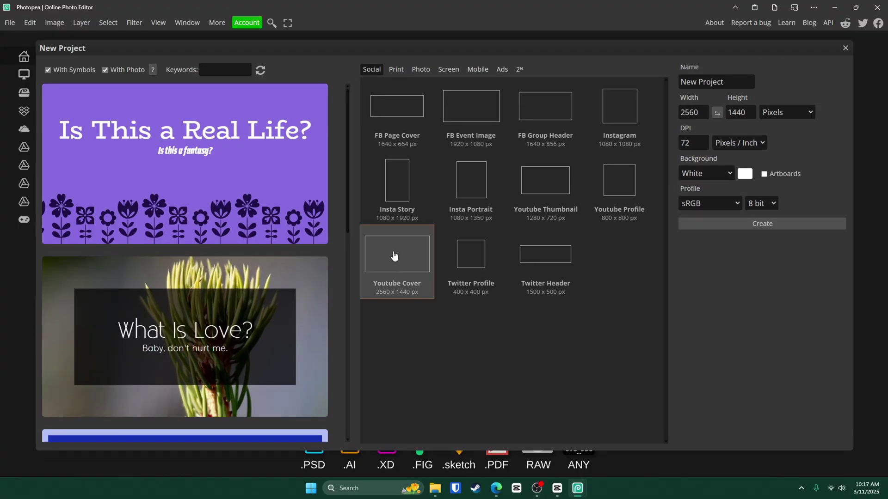
double_click(753, 111)
text(423)
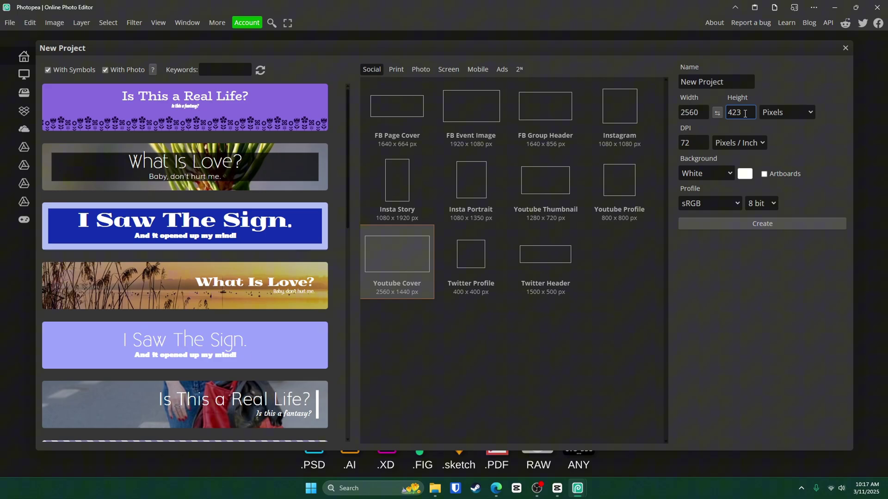
click(716, 81)
text(ROBLOX)
click(786, 223)
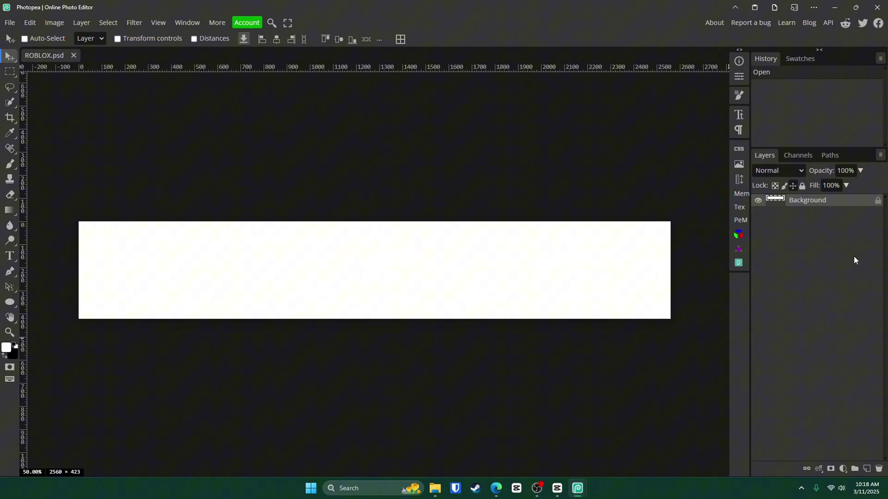
Step: Add a Gradient Overlay to the Background layer with its scale reduced to 5
double_click(851, 205)
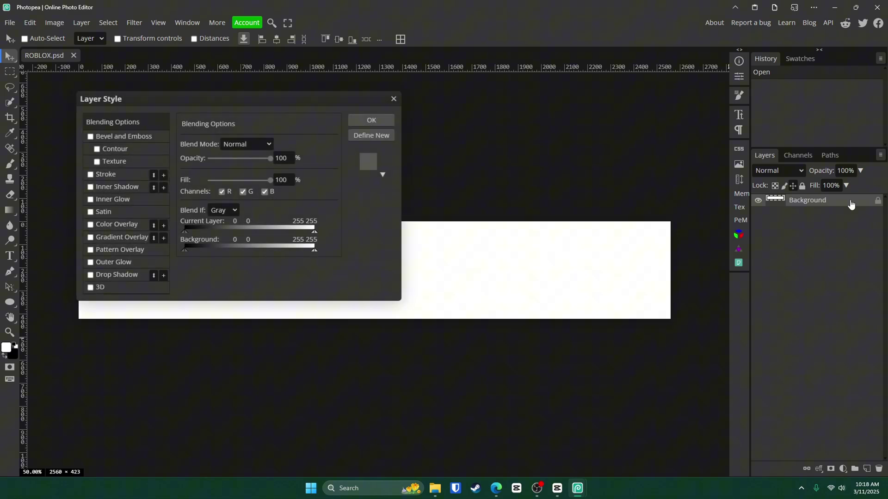
click(91, 238)
click(125, 237)
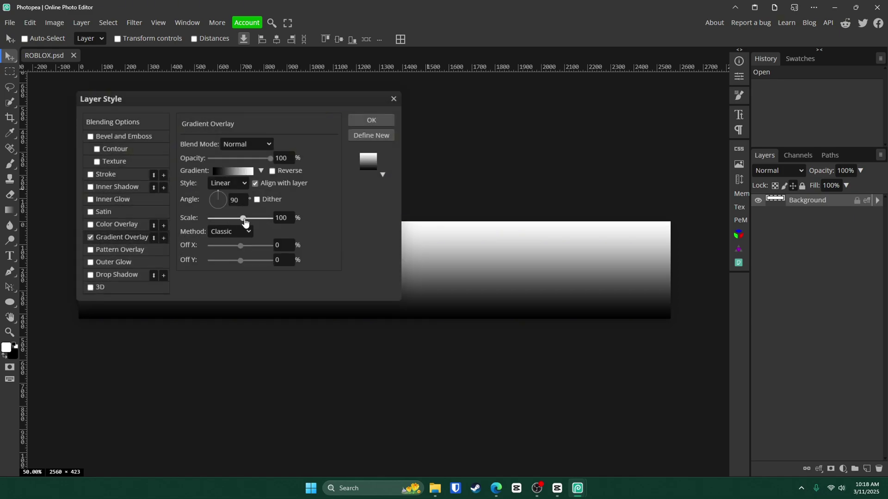
drag(245, 222, 41, 215)
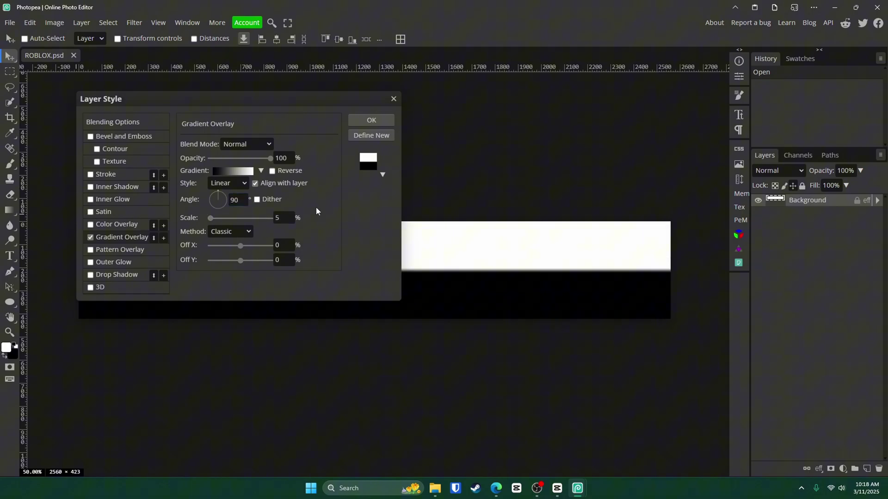
Step: Make the right gradient stop fully bright cyan and move it near the left end
click(221, 172)
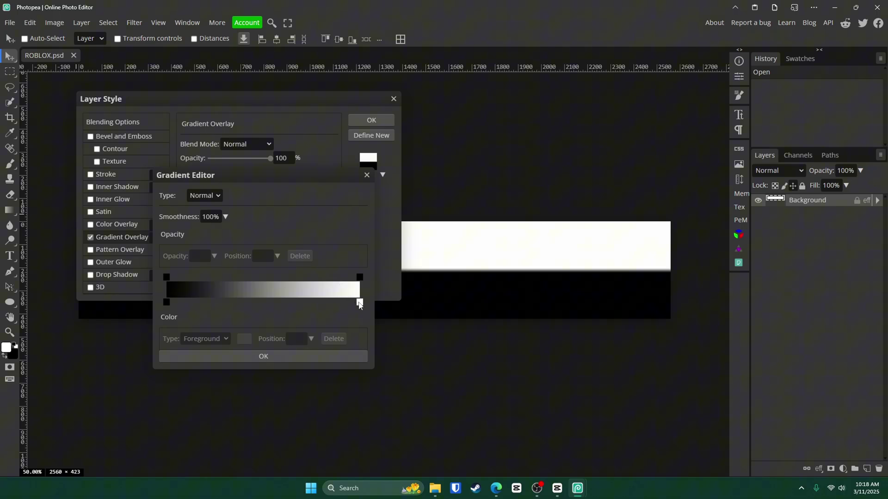
double_click(359, 302)
click(362, 326)
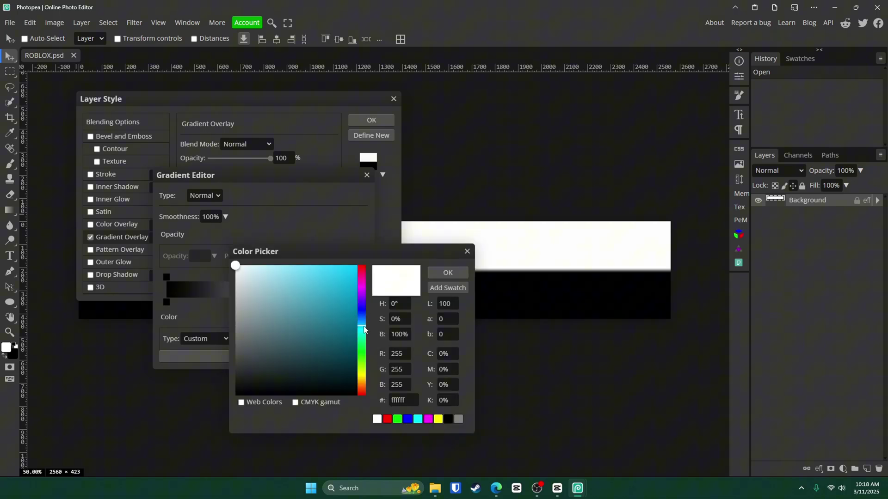
drag(352, 272, 403, 214)
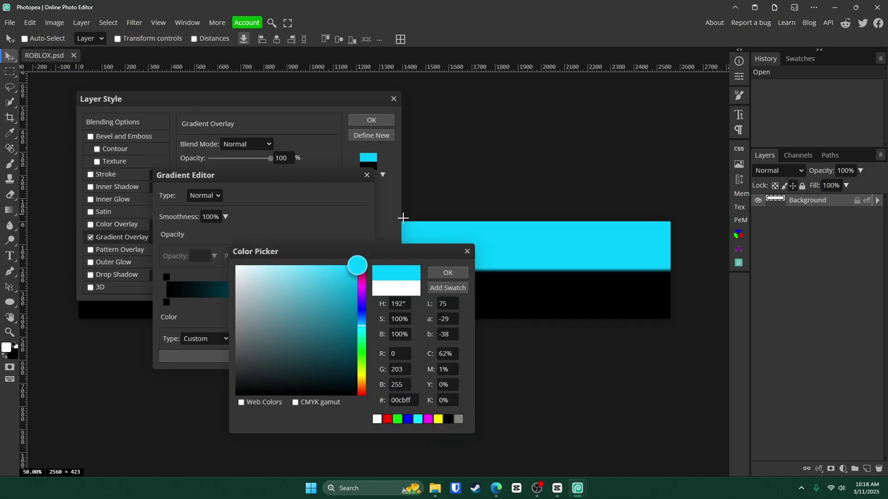
click(458, 273)
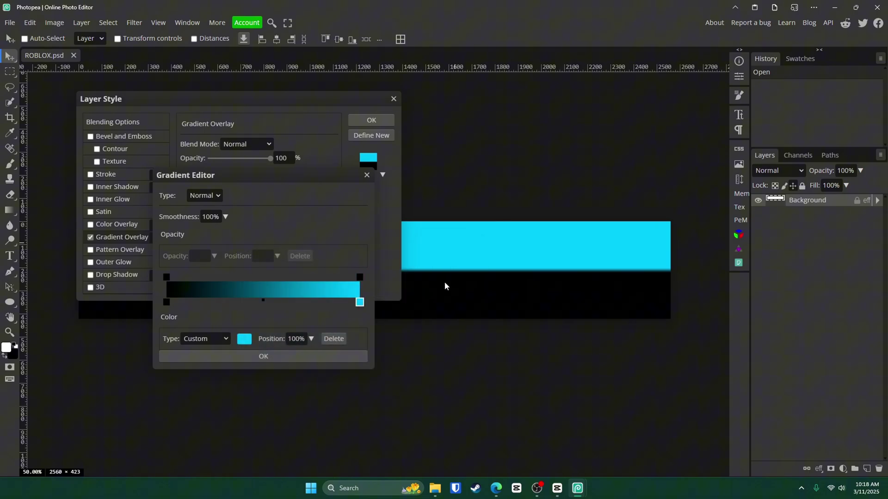
drag(360, 305, 167, 305)
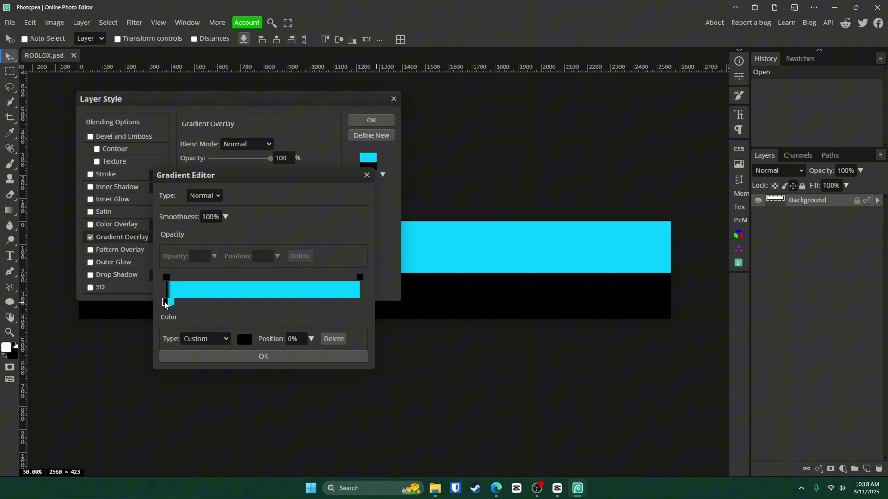
Step: Turn the black left stop into darker teal and apply the gradient overlay
click(166, 304)
click(244, 339)
mouse_move(351, 296)
mouse_down()
mouse_move(371, 298)
mouse_move(365, 272)
mouse_move(397, 297)
mouse_move(389, 289)
mouse_up()
click(442, 273)
click(286, 356)
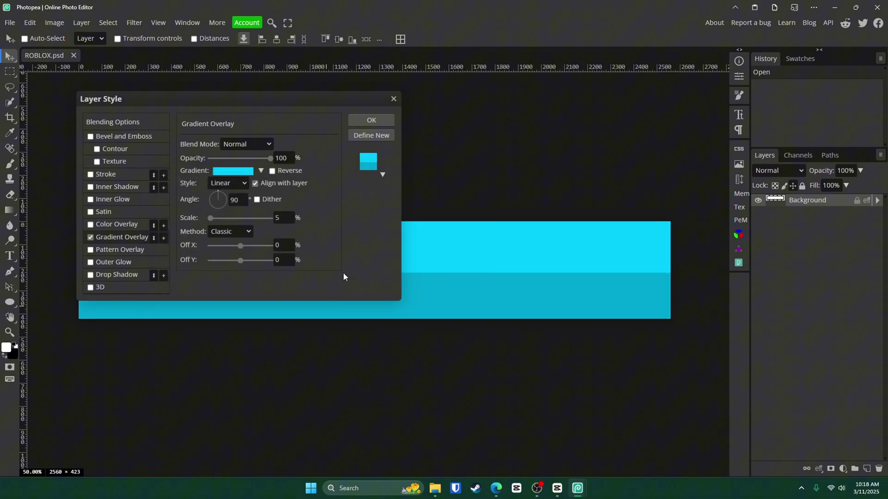
click(367, 120)
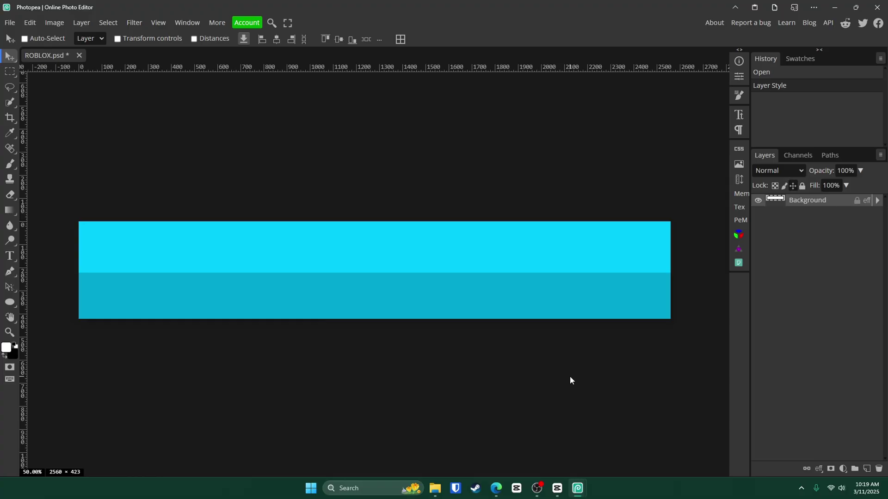
Step: Draw an ellipse over the banner centre and nudge it into place
click(9, 303)
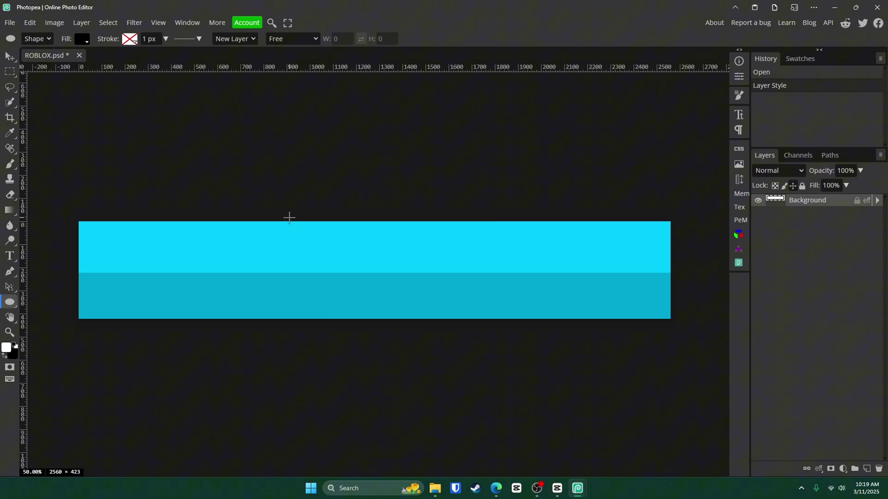
drag(282, 222, 587, 416)
key(v)
mouse_move(386, 273)
mouse_down()
mouse_move(385, 255)
mouse_move(406, 287)
mouse_move(397, 281)
mouse_up()
Step: Fill the circle with white and name its layer Inner Circle
click(10, 302)
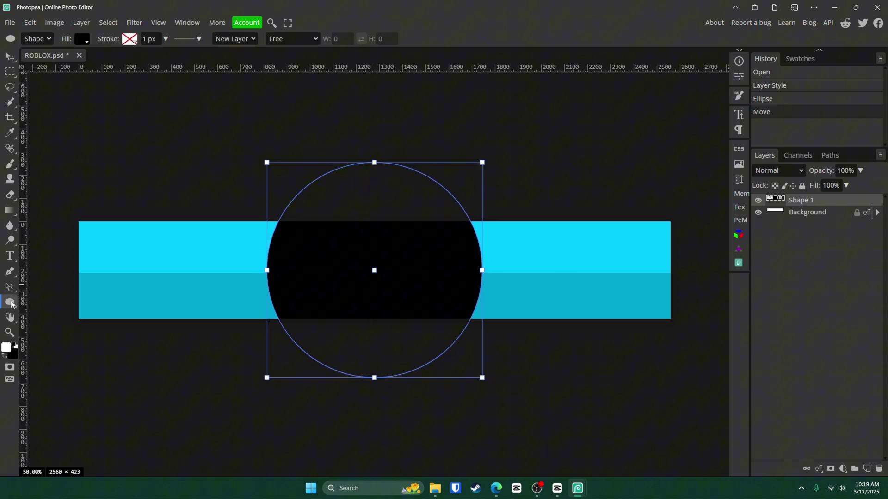
click(82, 39)
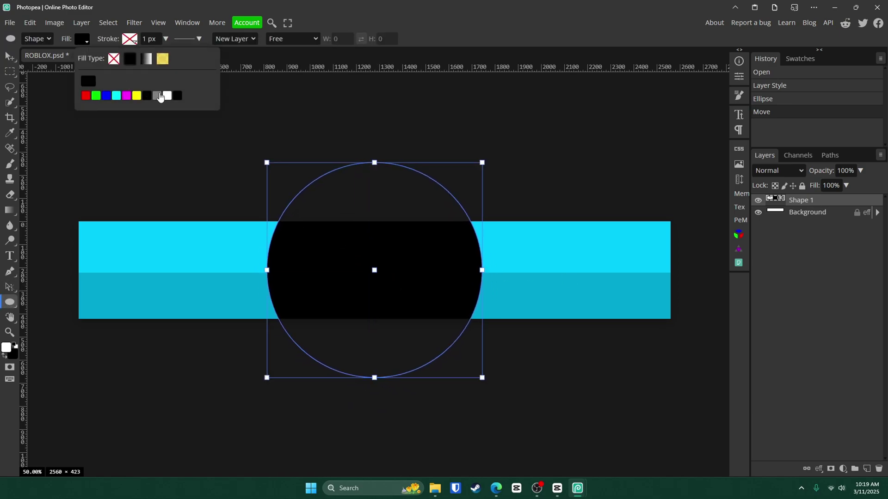
click(168, 96)
double_click(808, 201)
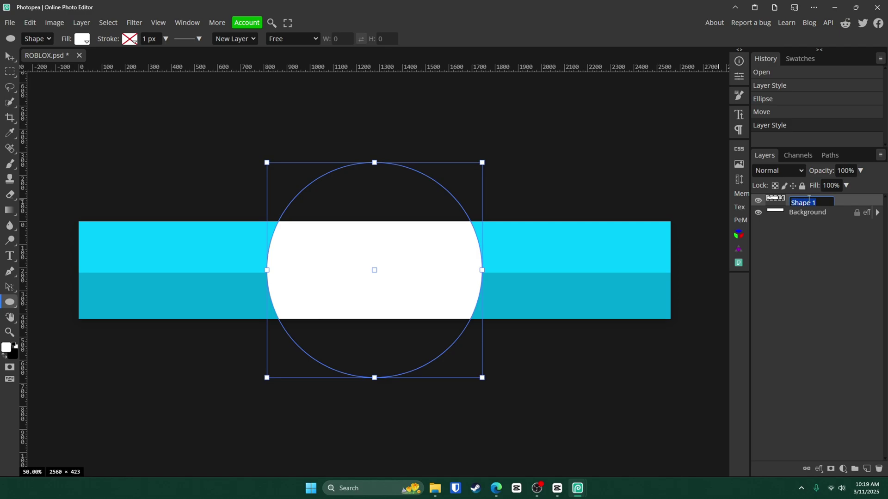
text(Inner Circle)
key(Return)
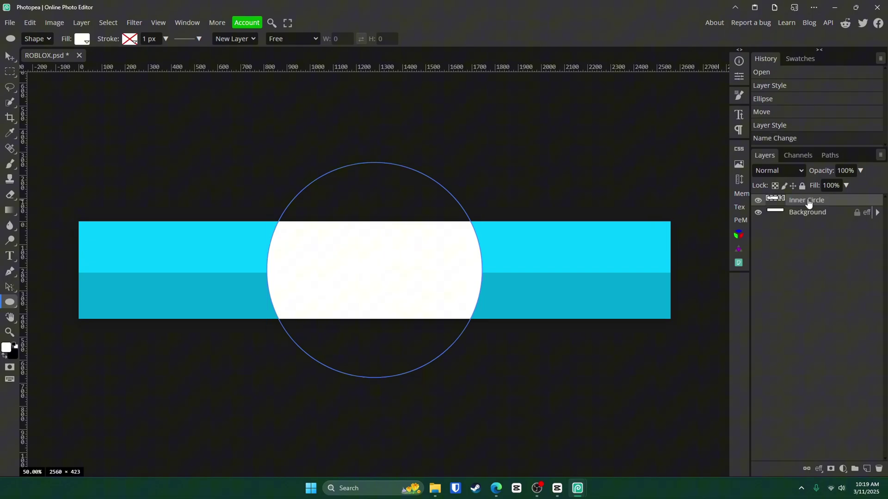
Step: Duplicate the Inner Circle layer and name the copy Outer Circle
click(821, 213)
click(822, 198)
key(ctrl+j)
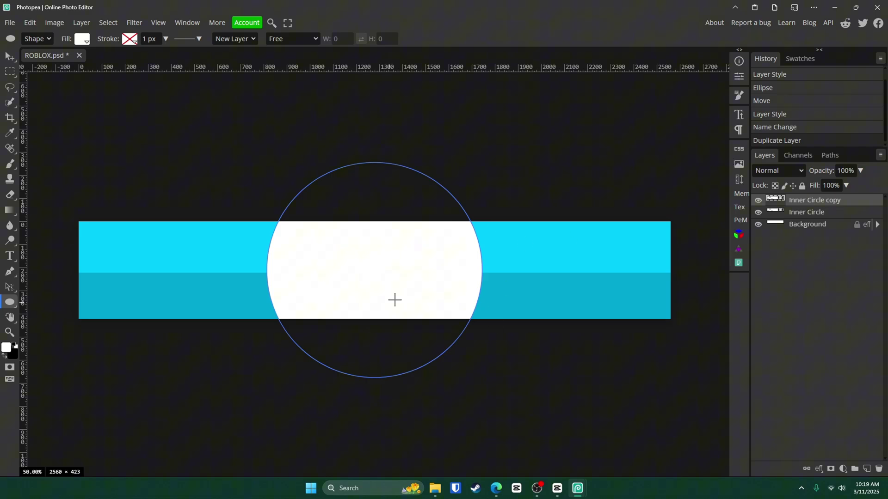
double_click(819, 201)
text(Outer Circle)
key(Return)
Step: Enlarge Outer Circle slightly, move it beneath Inner Circle, and fill it grey
key(ctrl+t)
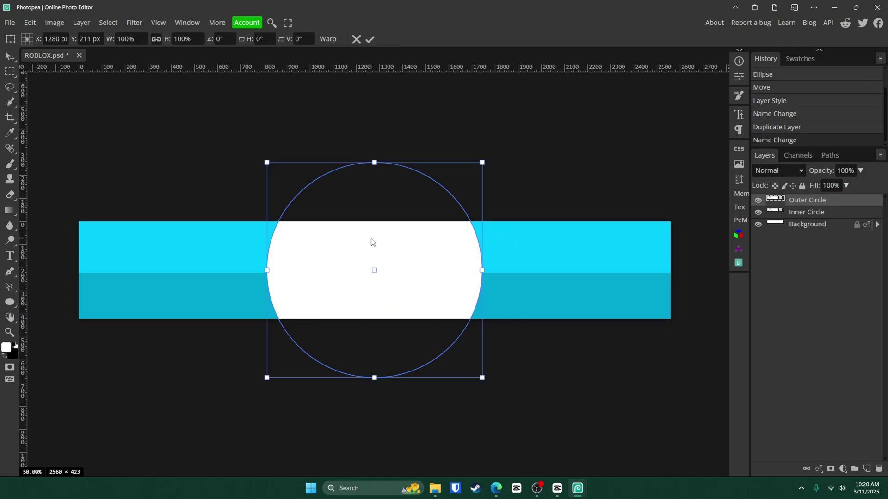
drag(375, 378, 377, 406)
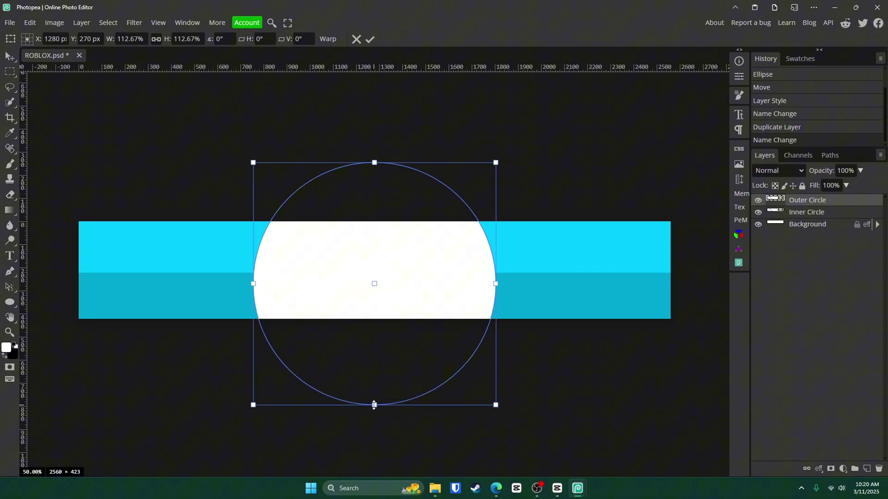
click(372, 40)
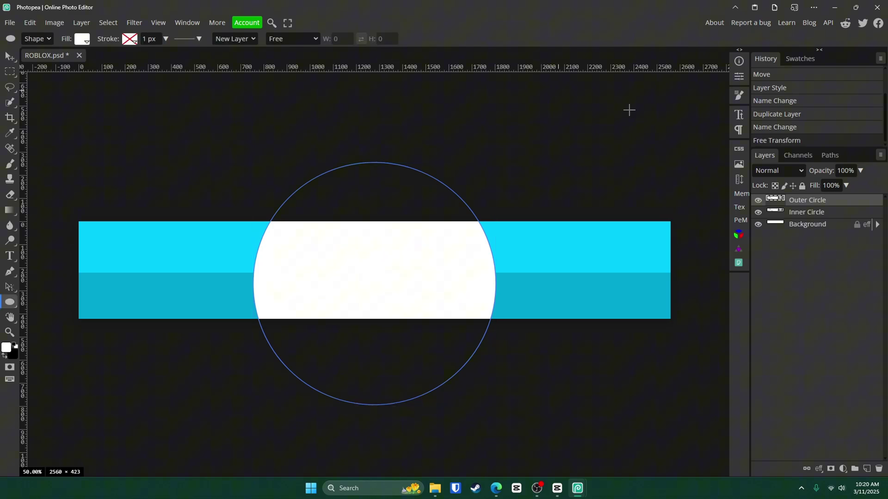
drag(826, 204, 828, 216)
click(83, 41)
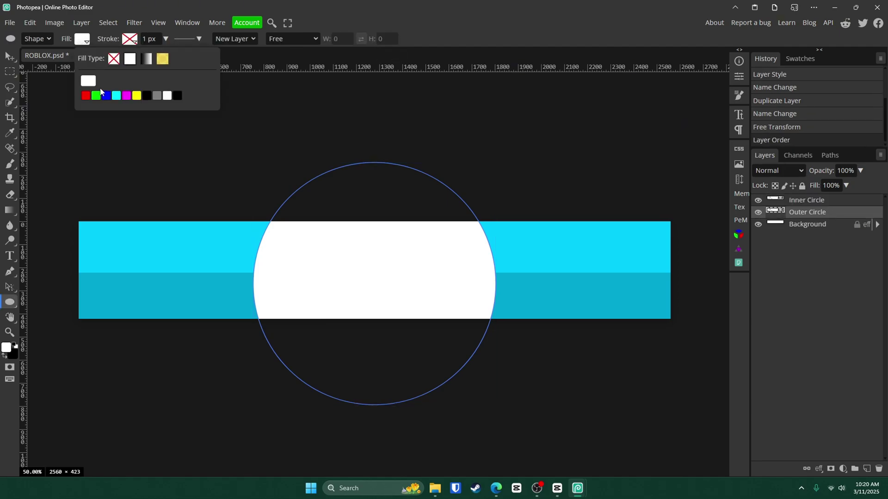
click(88, 79)
mouse_move(93, 175)
mouse_down()
mouse_move(78, 180)
mouse_move(79, 172)
mouse_up()
key(Return)
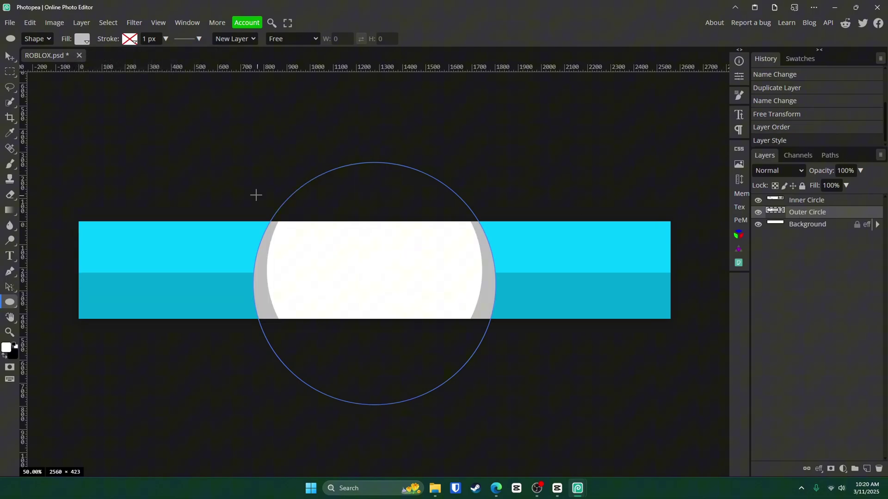
Step: Reshape the outer circle, narrowing its sides and making it slightly taller
key(ctrl+t)
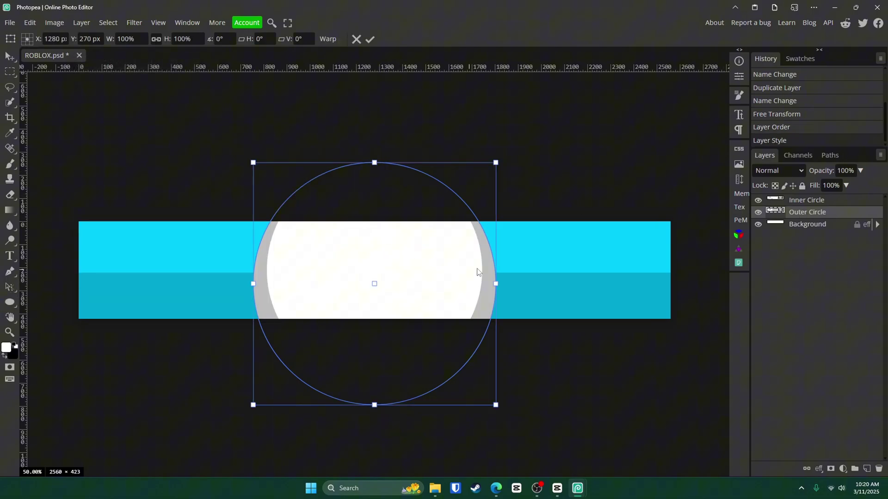
drag(494, 281, 488, 282)
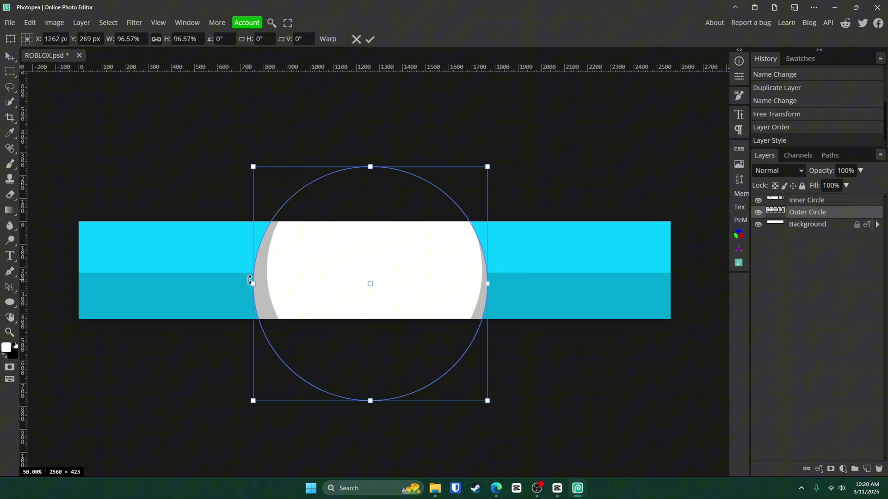
drag(253, 280, 259, 280)
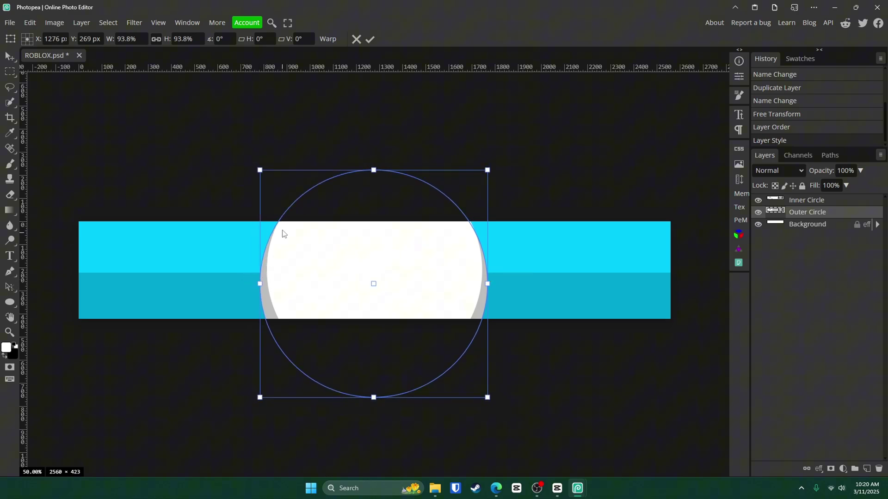
drag(488, 283, 489, 312)
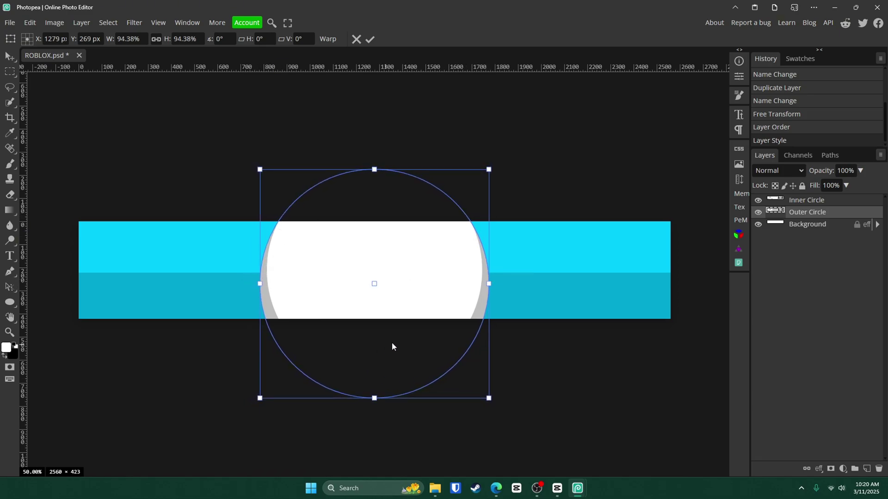
click(370, 39)
Step: Scale Outer Circle and Inner Circle up together and recentre them on the banner
click(815, 224)
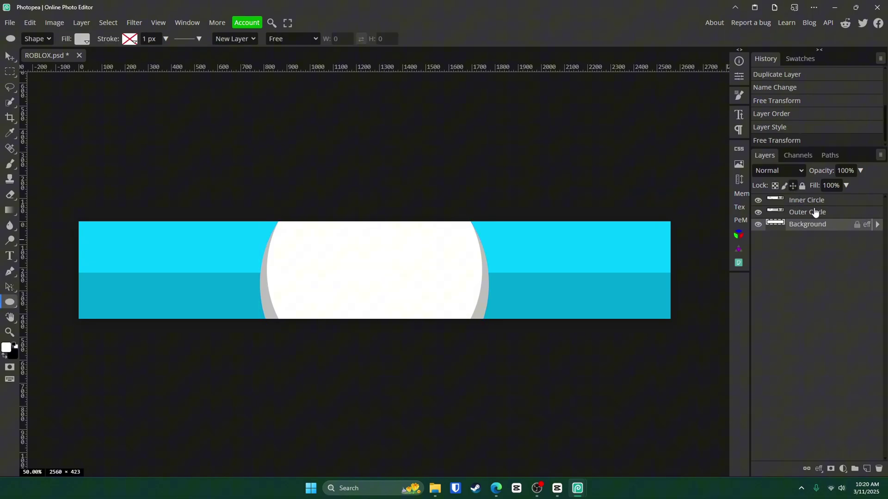
click(807, 213)
ctrl+click(808, 201)
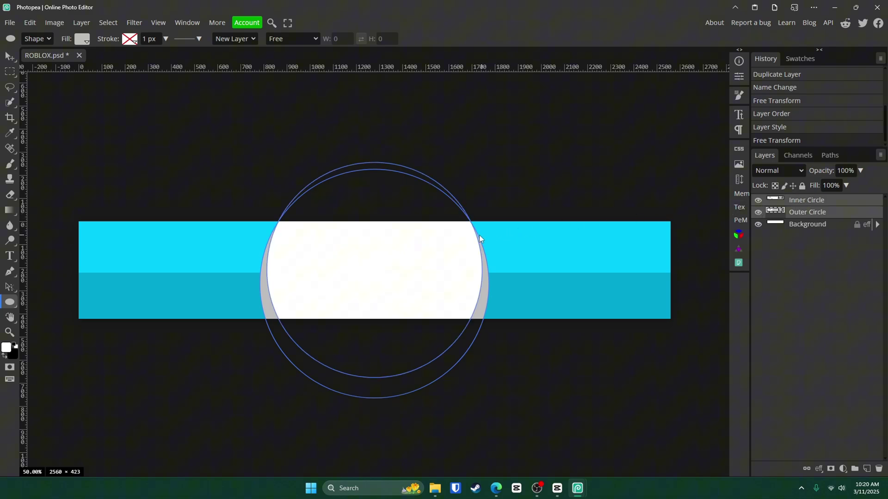
key(ctrl+t)
drag(486, 280, 463, 272)
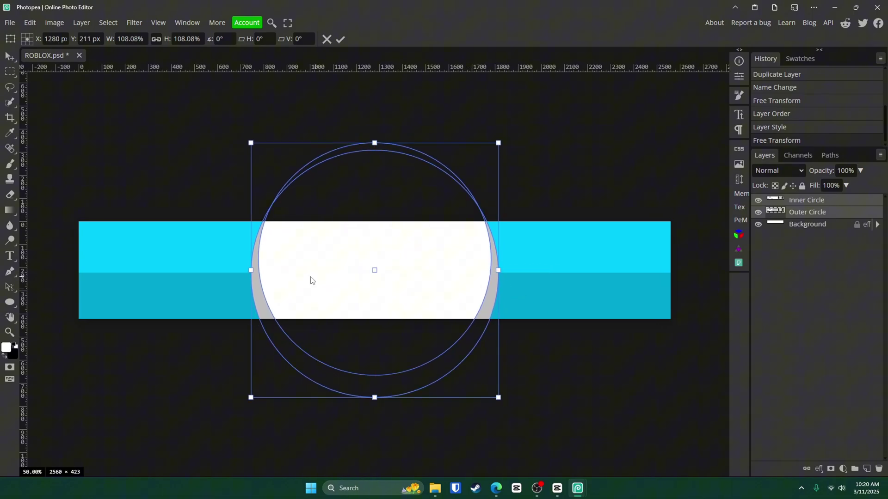
drag(300, 279, 321, 274)
click(341, 39)
click(834, 227)
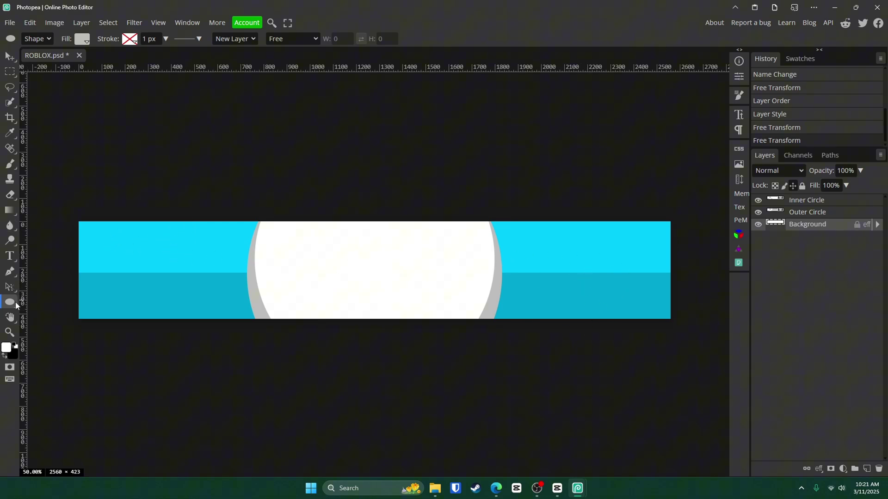
Step: Set the shape fill to white and draw four circles along the banner's top
click(81, 40)
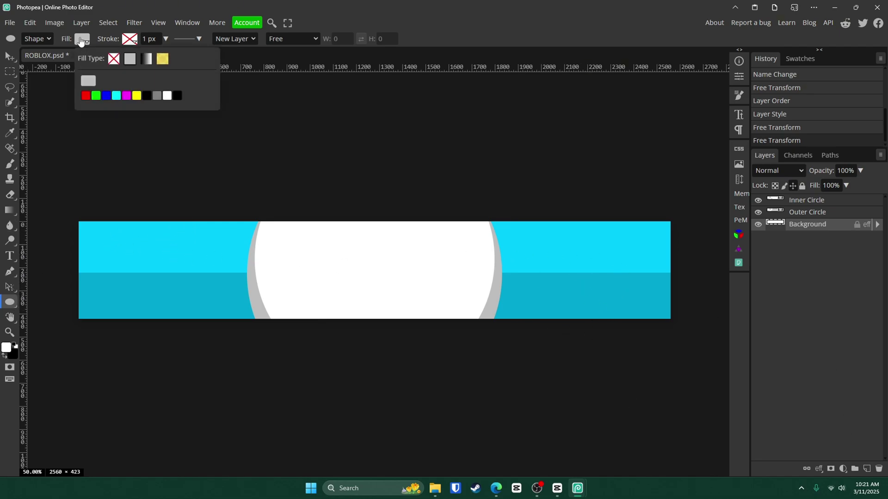
click(167, 95)
drag(93, 204, 138, 248)
drag(207, 242, 231, 265)
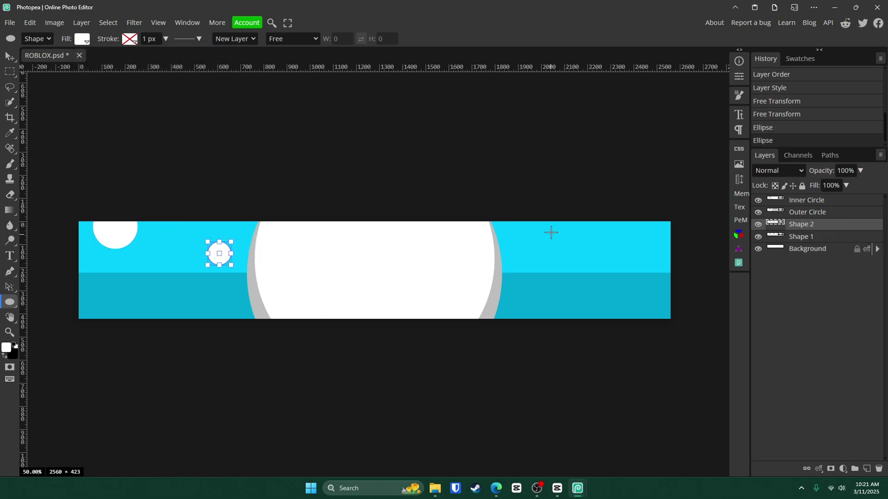
drag(679, 209, 613, 251)
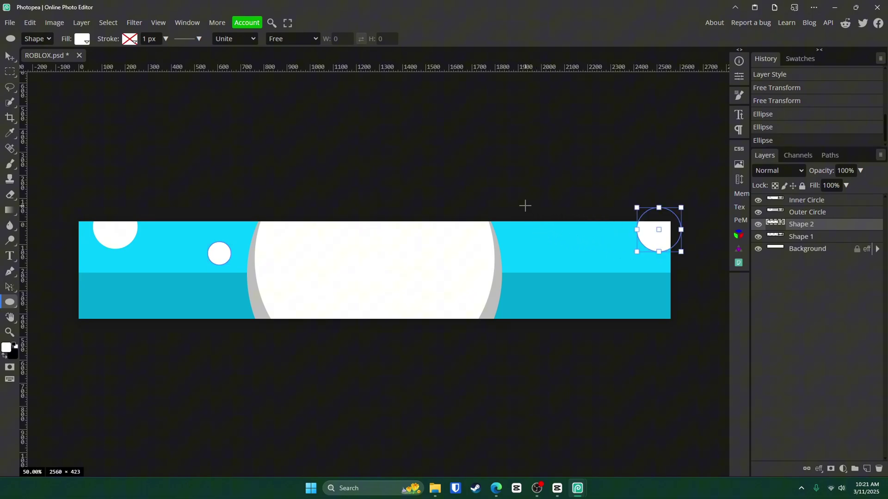
drag(521, 204, 577, 259)
Step: Draw circles at the bottom left and bottom right of the banner
click(817, 238)
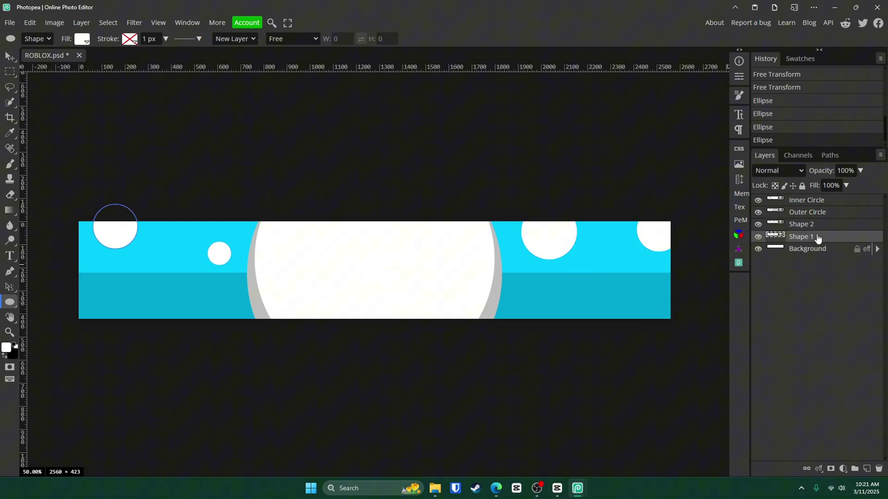
click(814, 250)
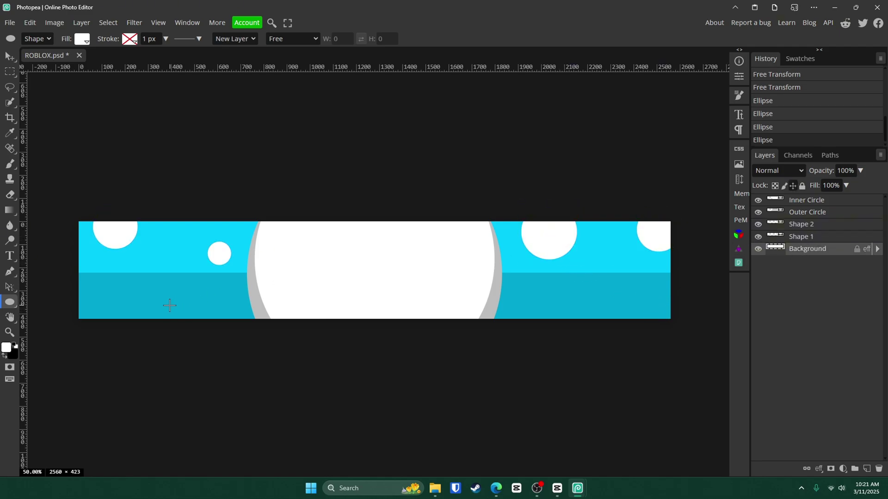
drag(108, 289, 235, 364)
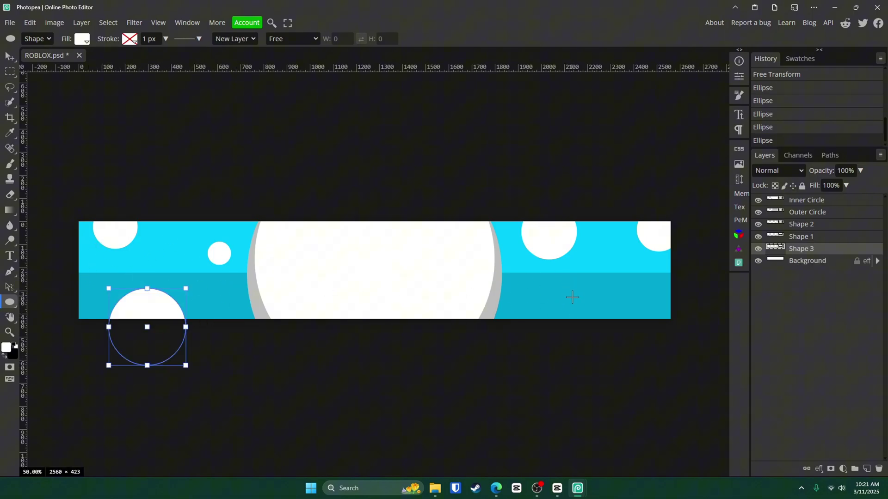
drag(572, 296, 606, 329)
click(809, 238)
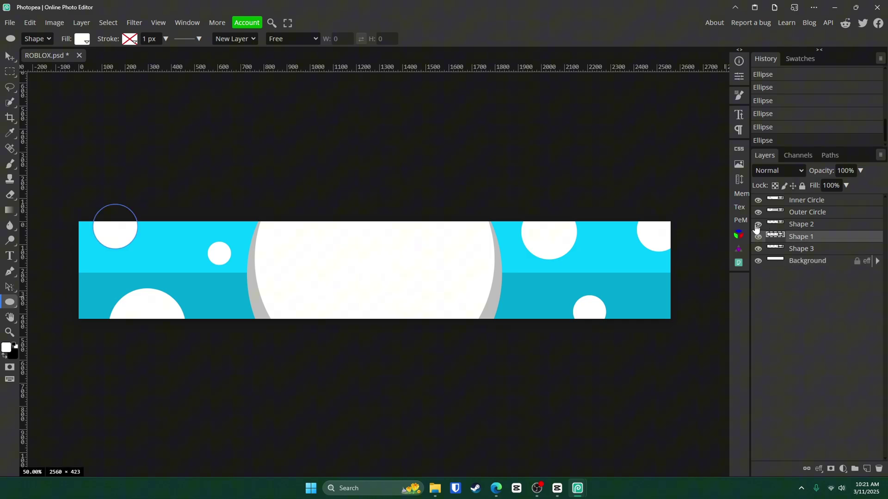
click(757, 225)
click(757, 226)
click(757, 225)
click(757, 225)
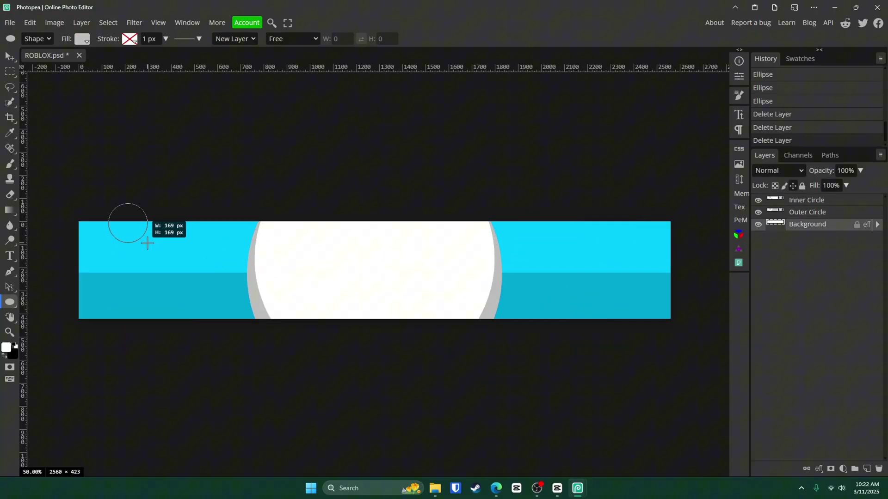
Step: Add another grey circle at the bottom right and check Shape 2's circles
mouse_move(576, 310)
mouse_down()
mouse_move(709, 357)
mouse_move(703, 347)
mouse_up()
key(v)
click(806, 250)
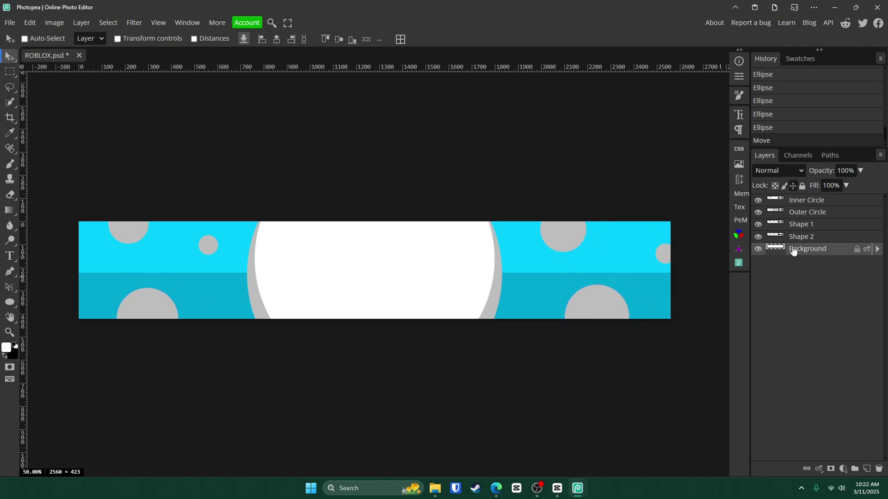
click(757, 236)
click(758, 236)
click(758, 237)
click(757, 236)
click(757, 238)
Step: Rename the Shape 2 layer to Bottom Circles
click(758, 238)
double_click(802, 238)
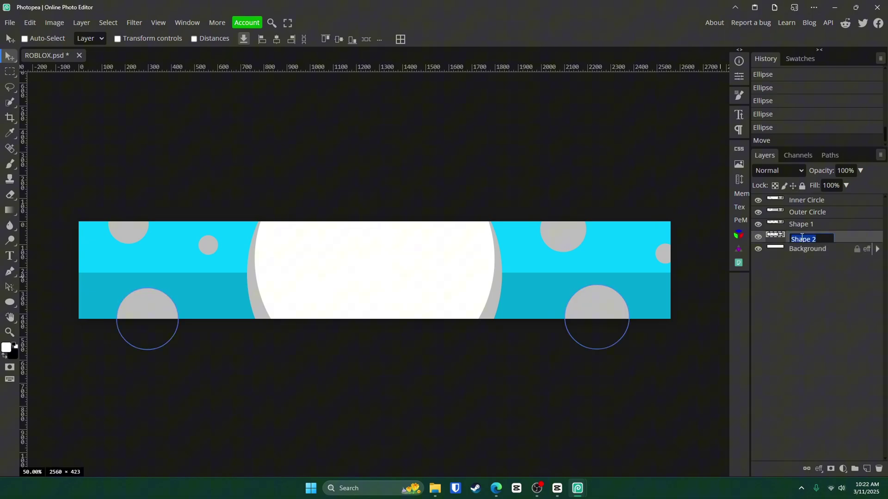
text(B)
text(ottom Circles)
key(Return)
Step: Rename Shape 1 to Top Circles and give it a darker cyan 00a6d1 Color Overlay
double_click(807, 225)
text(Top Circles)
key(Return)
double_click(846, 227)
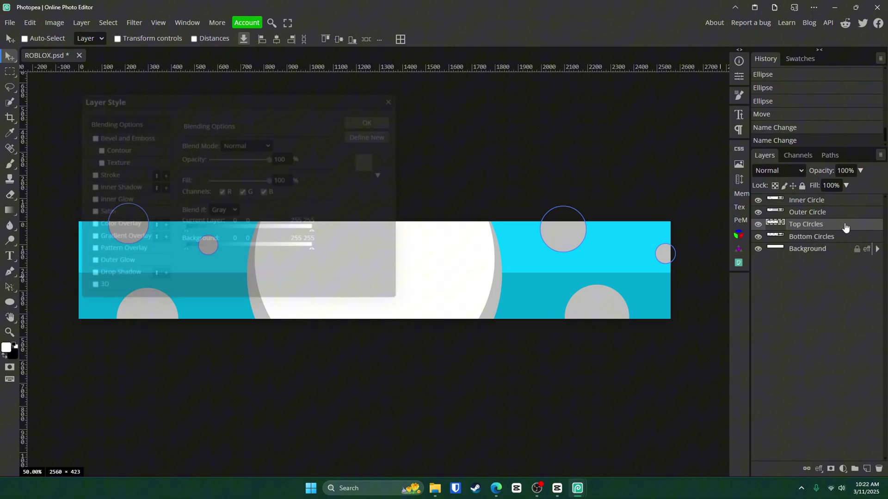
click(91, 227)
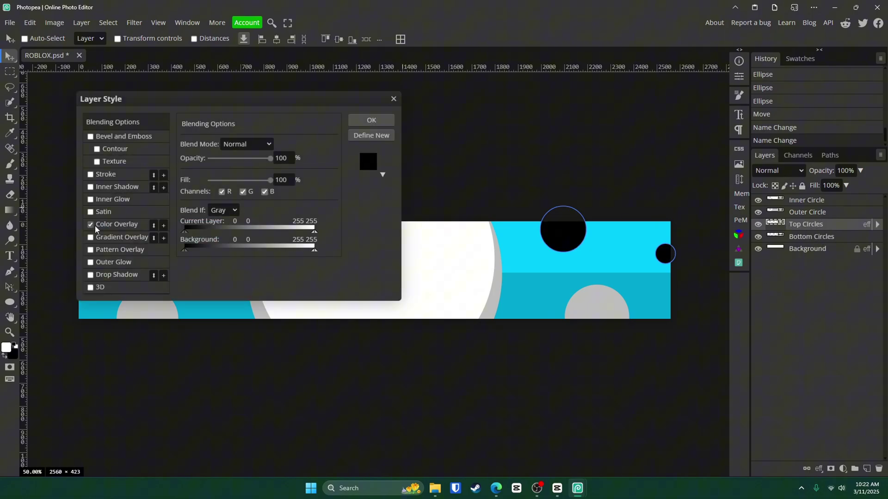
click(104, 226)
click(308, 159)
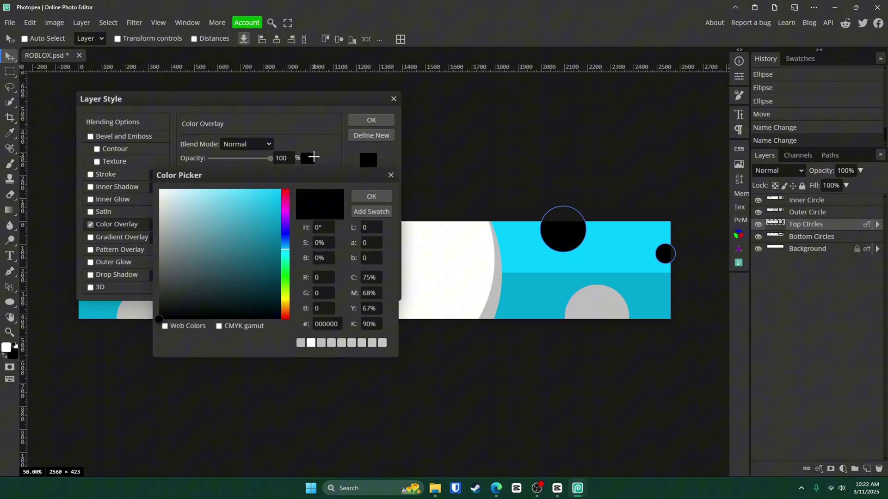
click(525, 291)
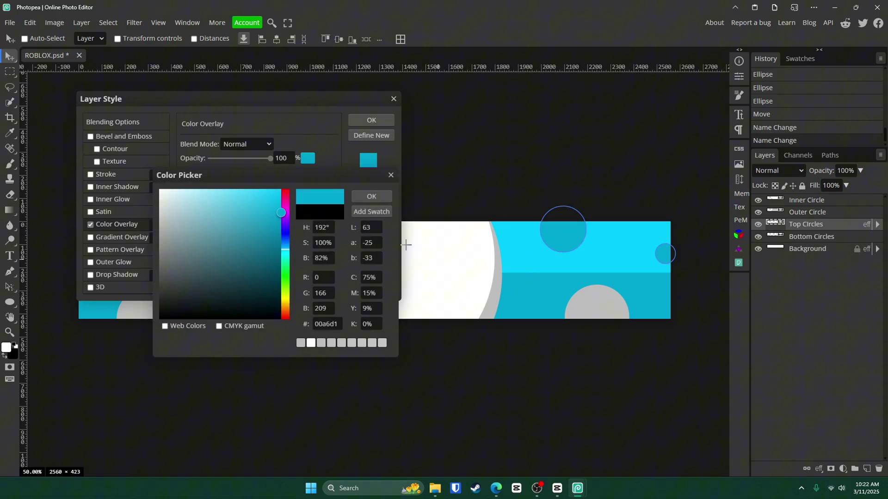
click(365, 197)
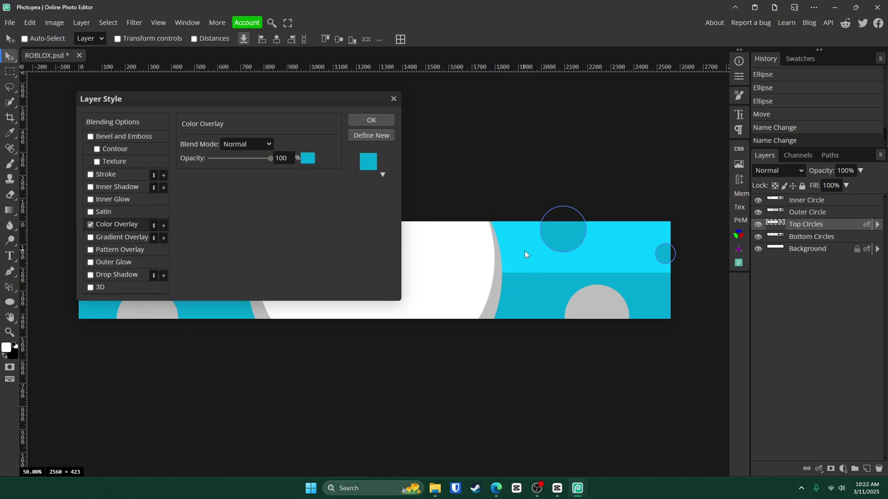
click(373, 121)
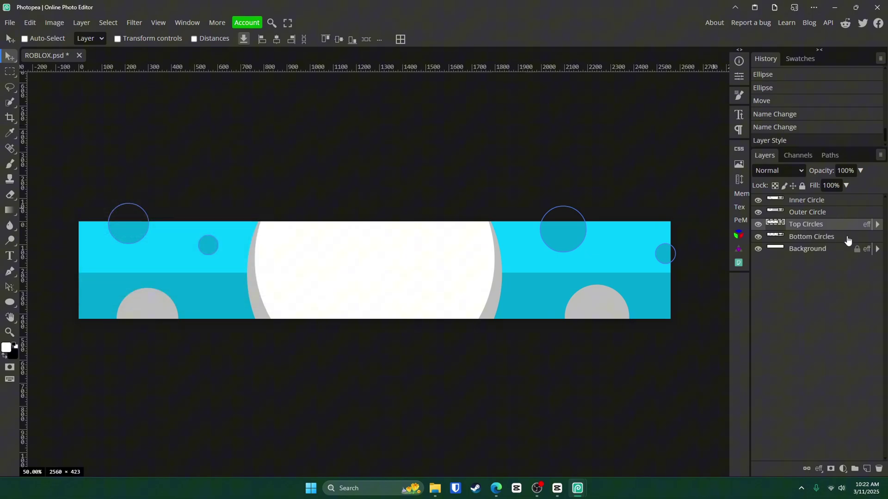
Step: Give Bottom Circles a bright cyan 00cbff Color Overlay
double_click(847, 238)
click(105, 229)
click(308, 159)
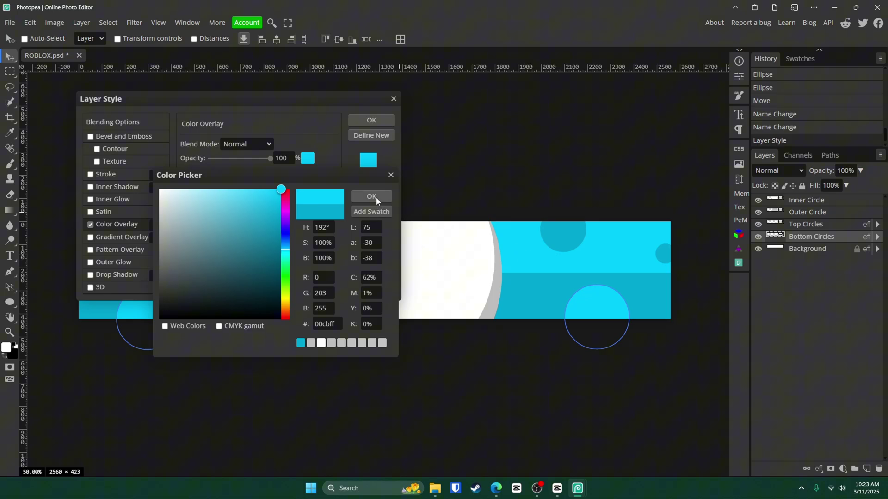
click(376, 197)
click(371, 122)
click(809, 250)
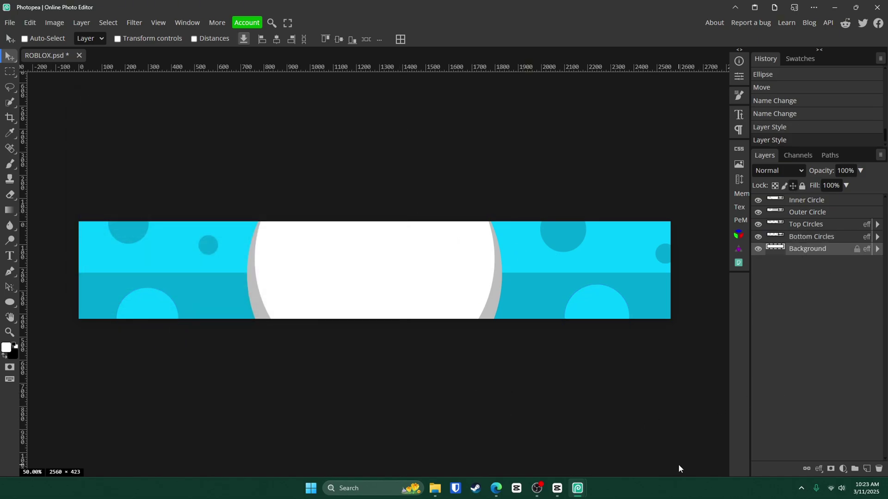
Step: Add the text CAMBIT in black inside the white circle
click(8, 256)
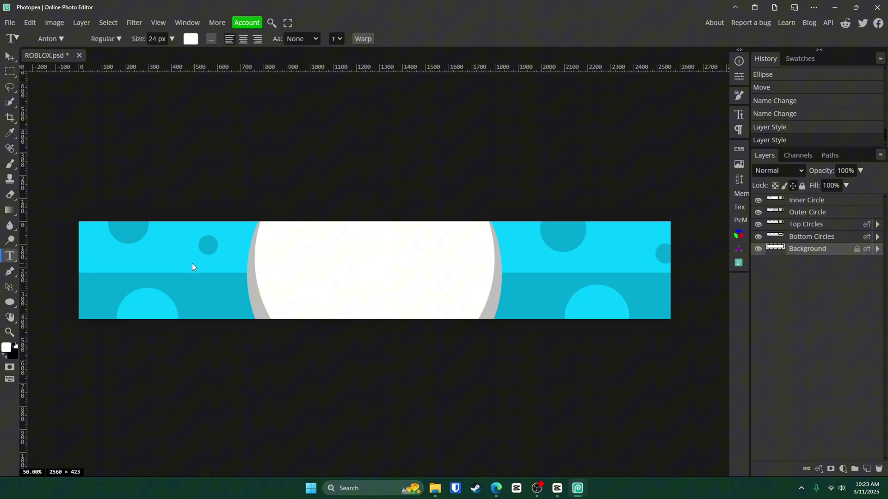
click(299, 266)
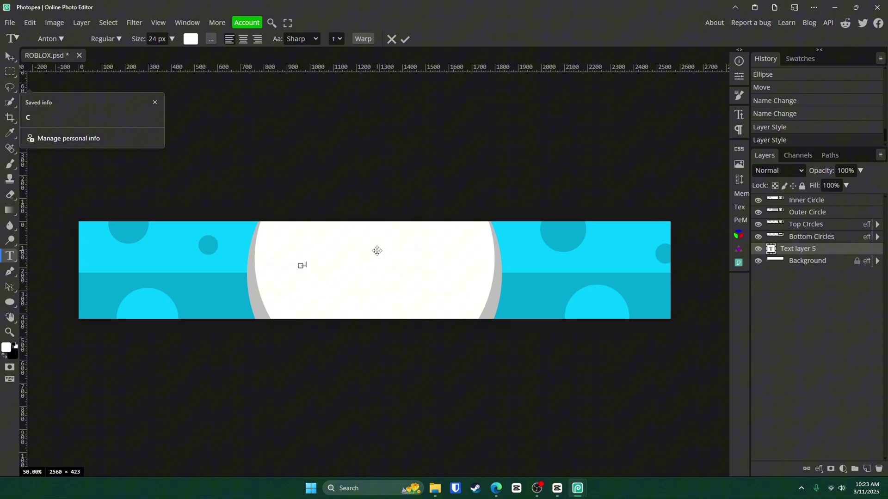
double_click(319, 261)
click(191, 39)
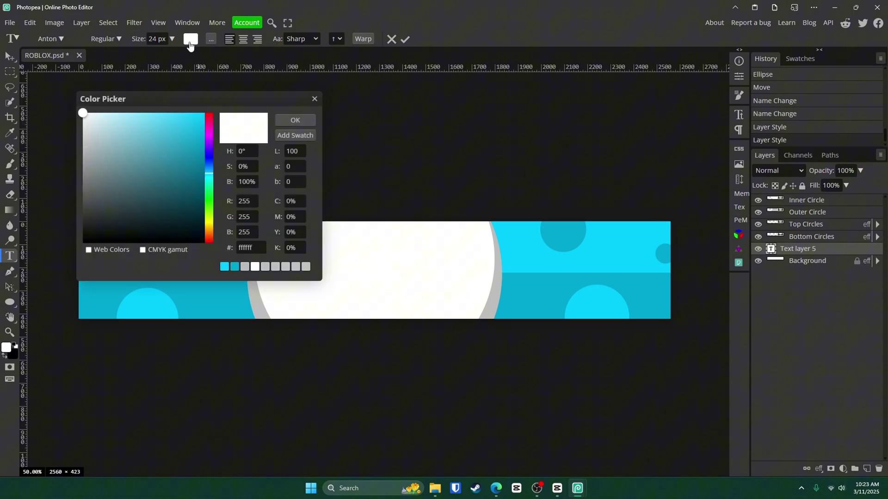
click(84, 241)
click(294, 119)
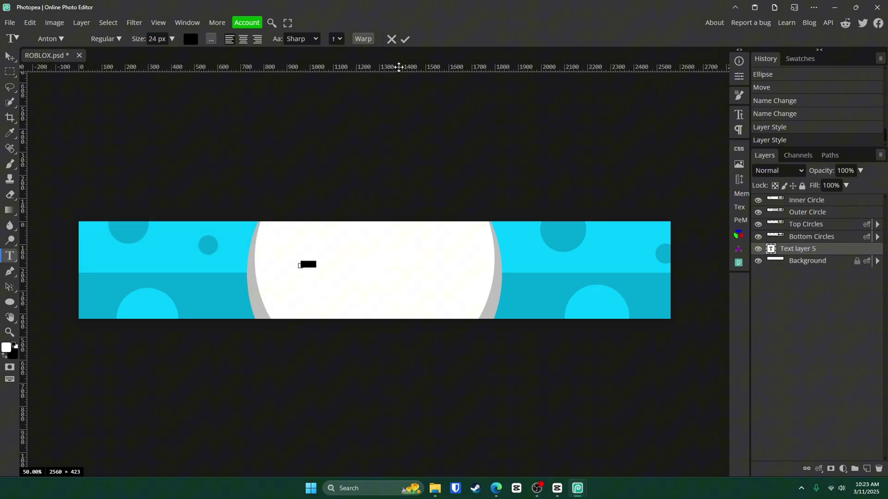
click(405, 39)
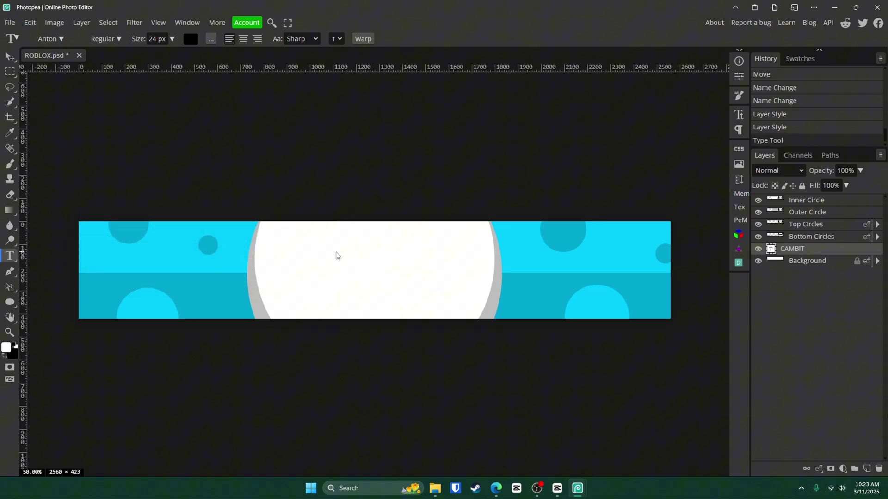
Step: Scale CAMBIT much larger, centre it, and move its layer to the top
key(ctrl+t)
drag(318, 264, 489, 254)
drag(457, 255, 437, 267)
key(Return)
drag(815, 251, 809, 201)
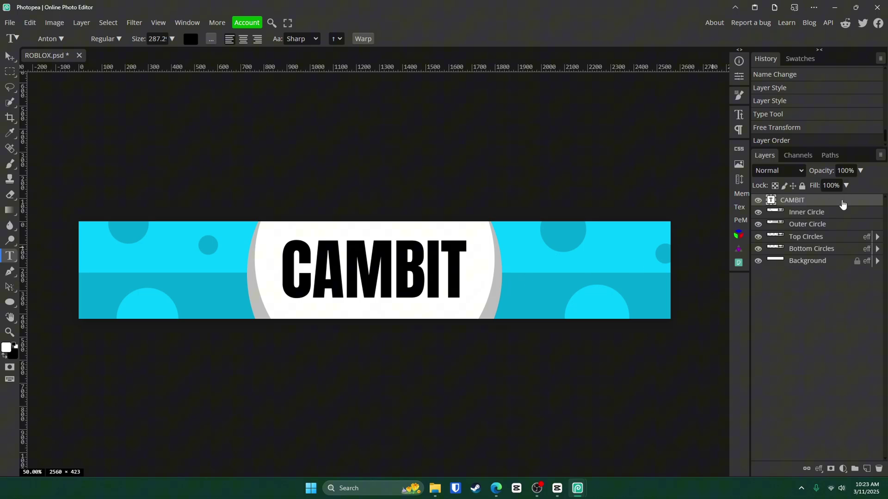
Step: Apply the cyan-teal Gradient Overlay to CAMBIT and enlarge the text slightly
double_click(843, 204)
click(115, 238)
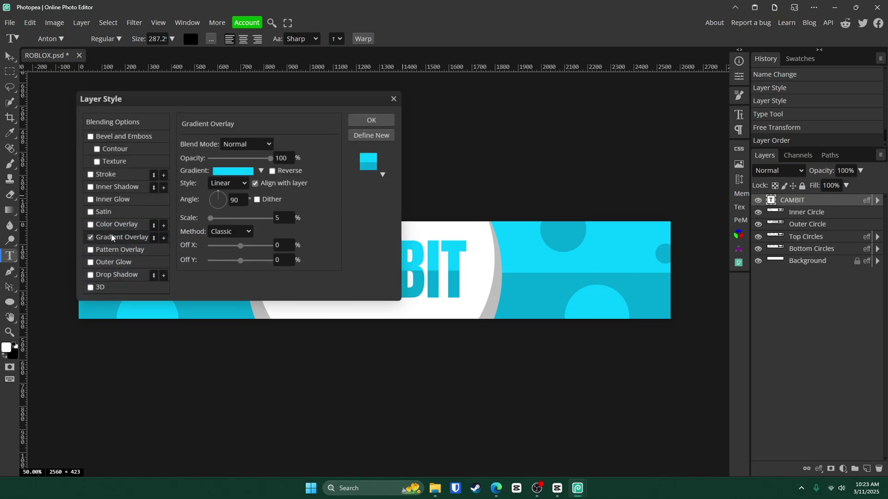
click(371, 120)
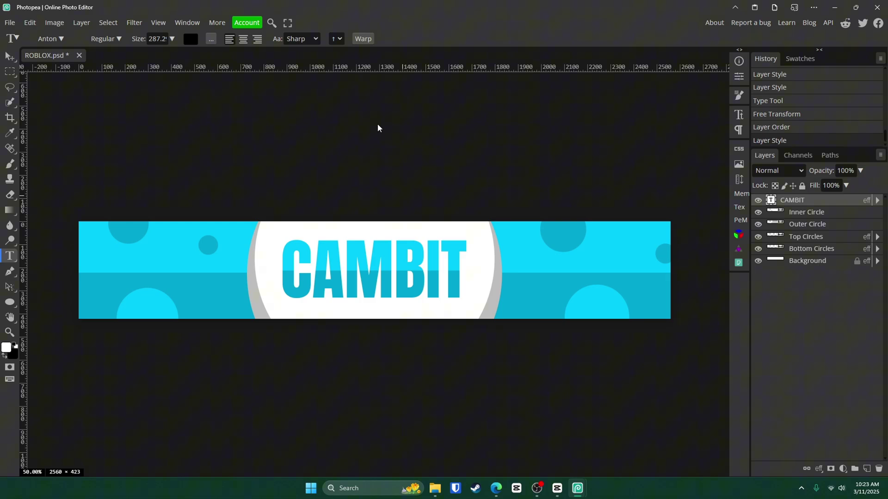
drag(466, 240, 472, 244)
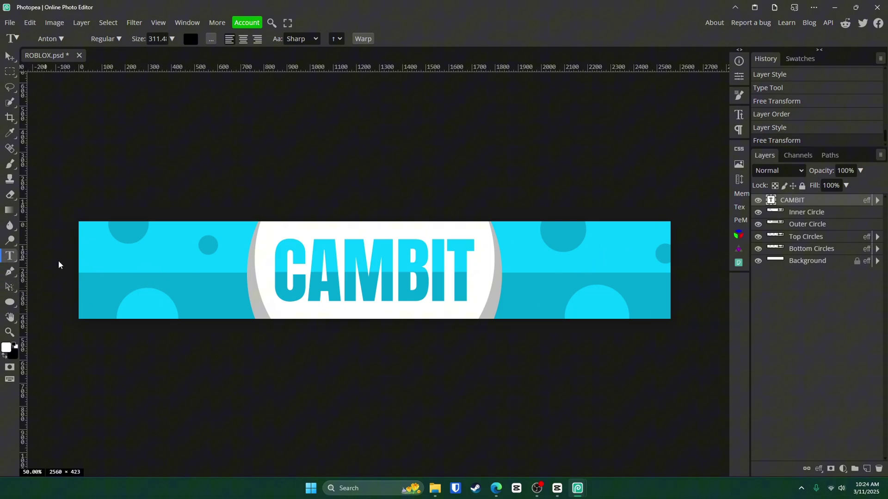
Step: Type DAILY UPLOADS and shrink it into place on the banner's left side
click(103, 263)
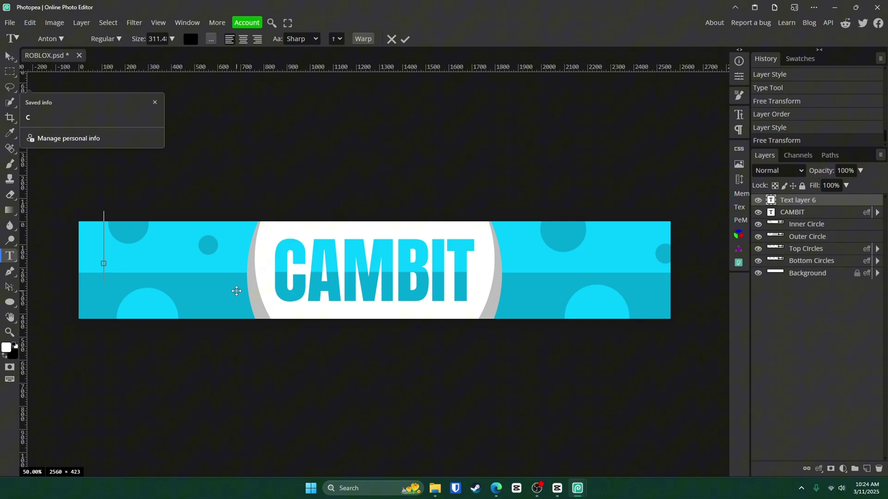
text(DAILY UPLOAD)
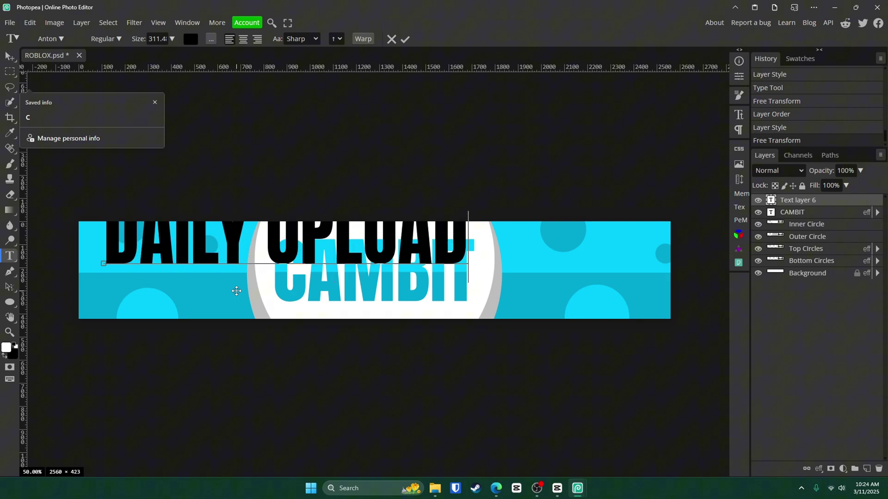
text(S)
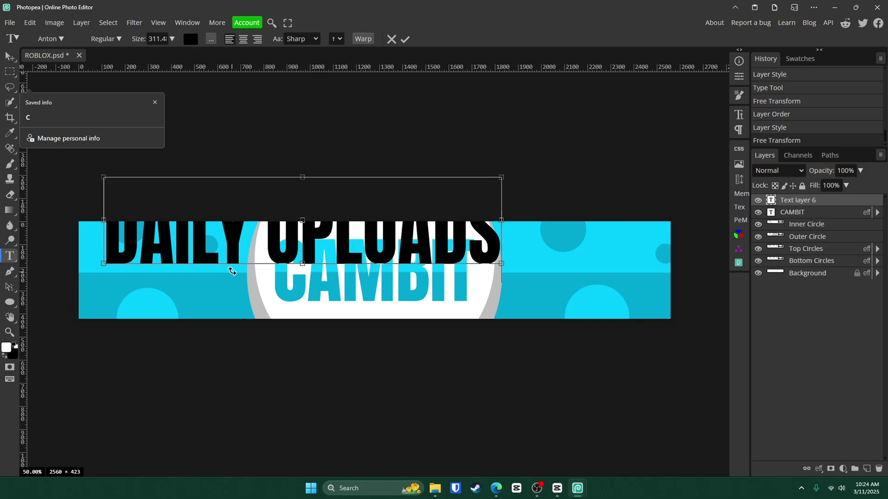
click(405, 38)
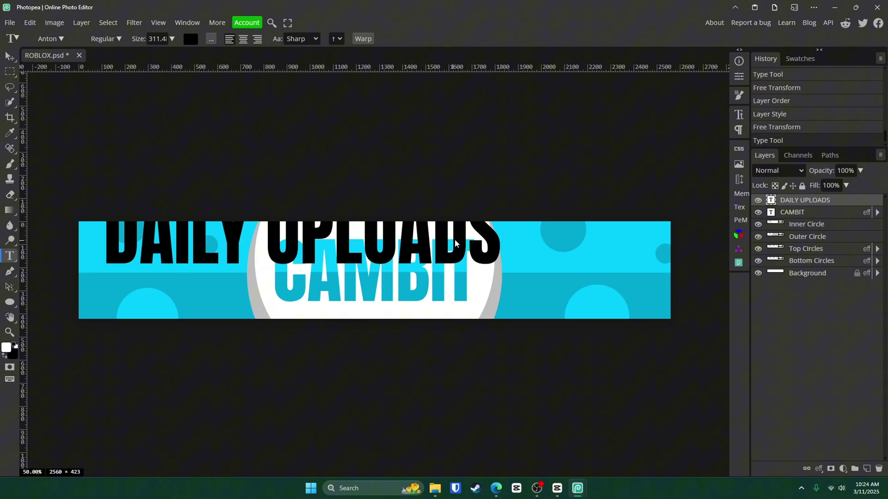
key(ctrl+t)
drag(500, 231, 196, 280)
click(341, 39)
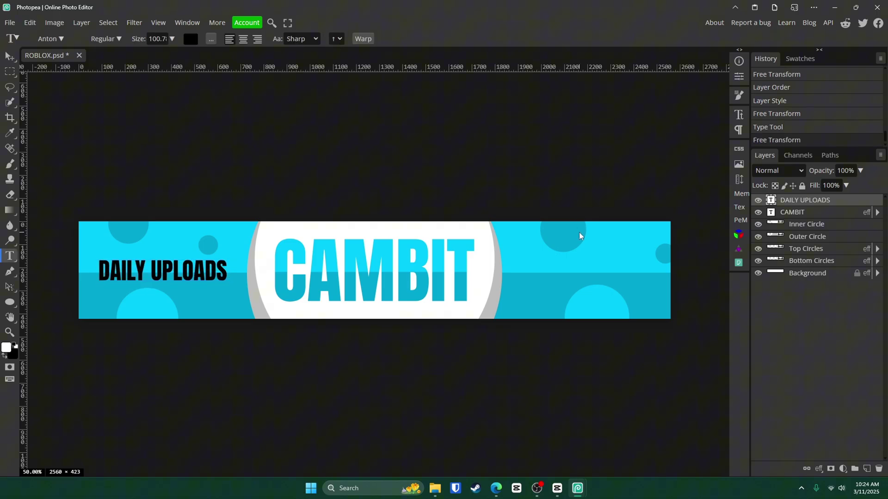
Step: Duplicate the tagline to the right of CAMBIT, retype it ROBLOX CONTENT, and resize it slightly
click(10, 56)
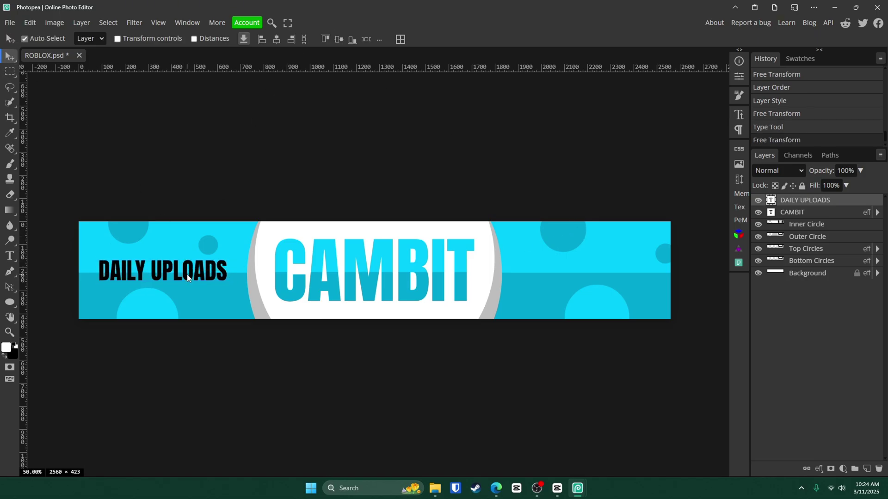
drag(188, 277, 604, 275)
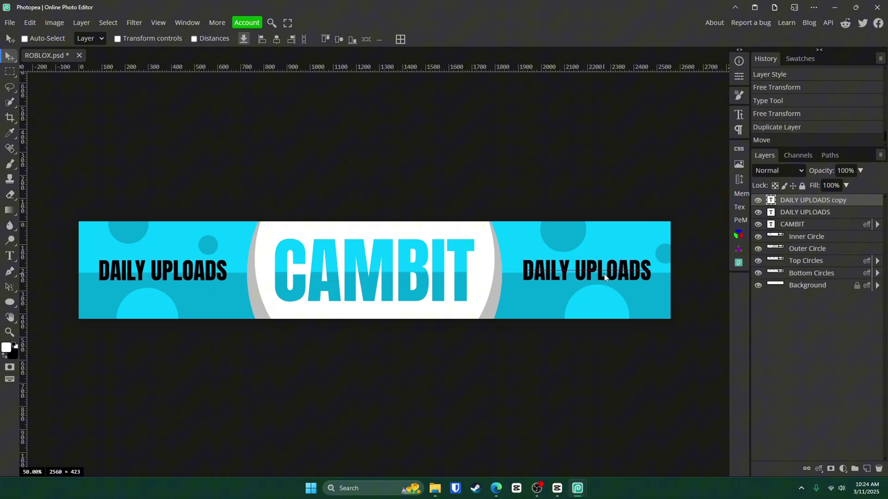
key(t)
click(605, 276)
key(ctrl+a)
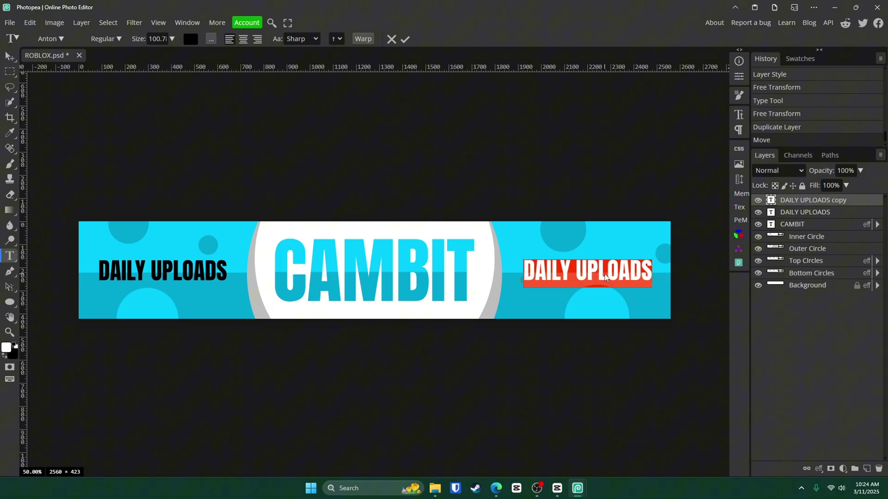
text(ROBLOX CONTEN)
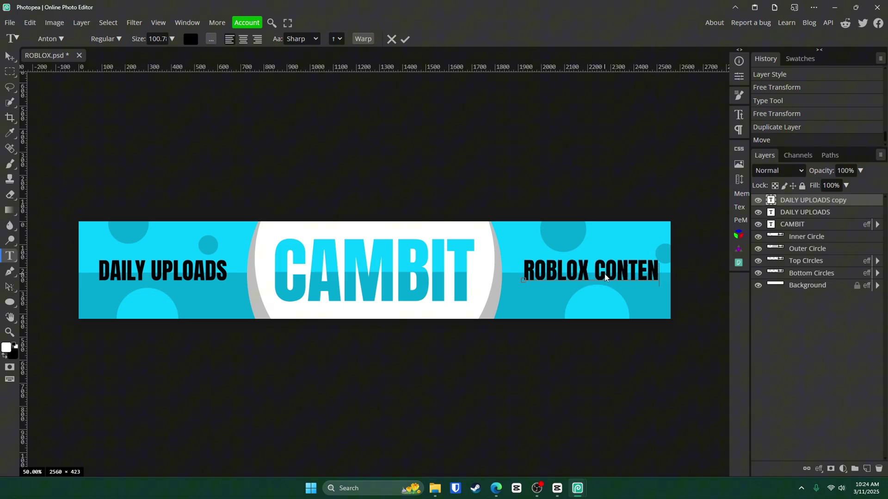
text(T)
click(405, 39)
drag(608, 281, 600, 282)
key(ctrl+t)
drag(664, 260, 646, 262)
click(341, 39)
Step: Set both ROBLOX CONTENT and DAILY UPLOADS to a 75 px font size
double_click(618, 280)
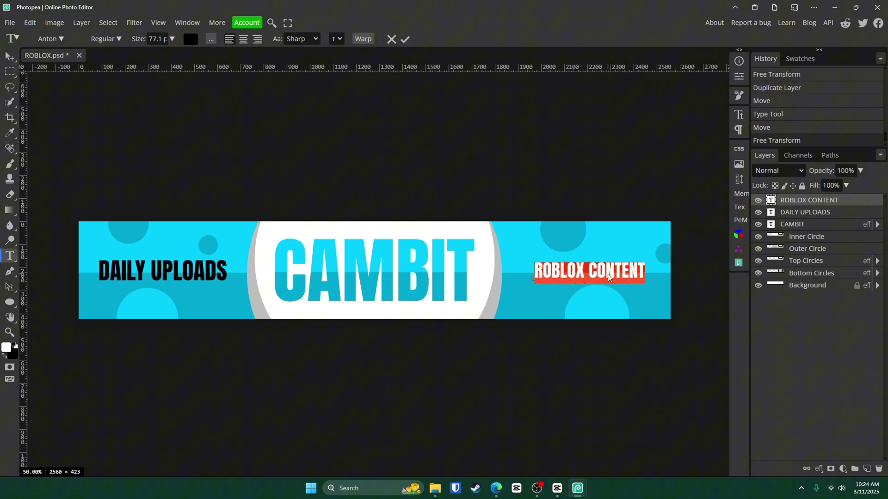
triple_click(155, 41)
text(75)
click(405, 39)
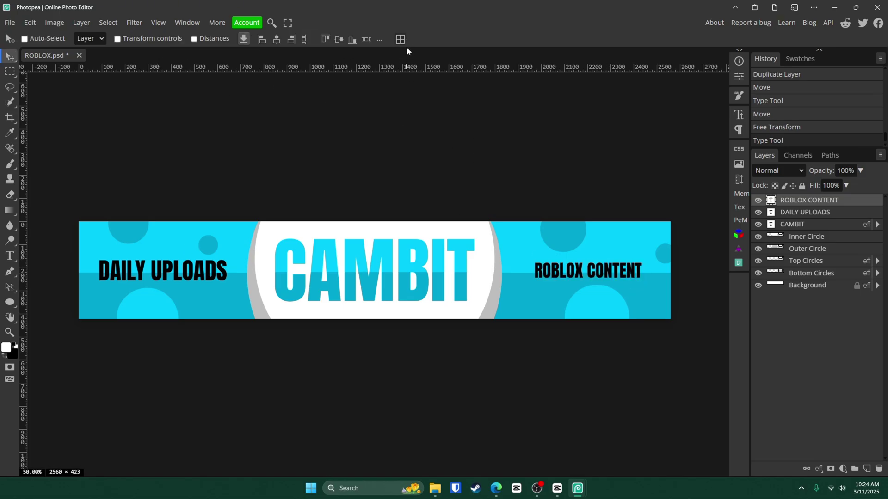
double_click(143, 271)
triple_click(158, 40)
text(75)
click(9, 56)
Step: Fine-tune the positions of the DAILY UPLOADS and ROBLOX CONTENT layers
drag(175, 280, 181, 278)
mouse_move(23, 222)
mouse_down()
mouse_move(79, 220)
mouse_move(23, 219)
mouse_up()
key(ctrl+z)
key(ctrl+z)
key(ctrl+z)
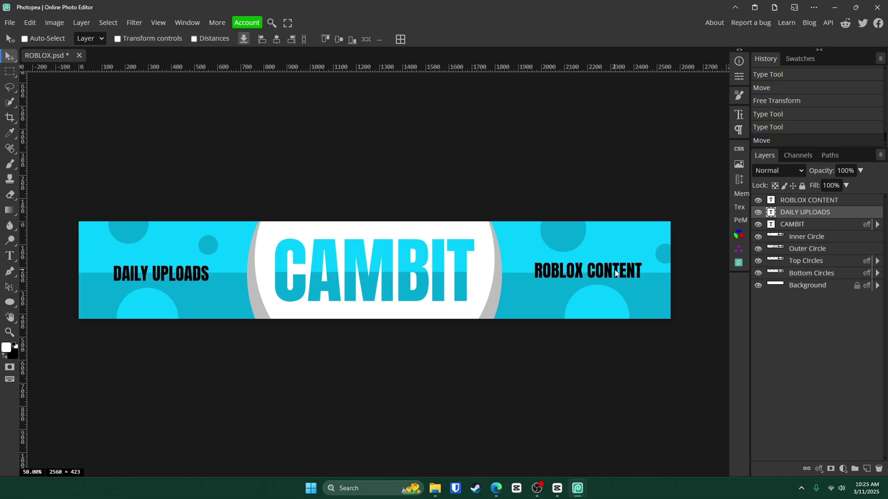
click(830, 202)
drag(583, 272, 583, 270)
click(802, 216)
drag(190, 279, 191, 275)
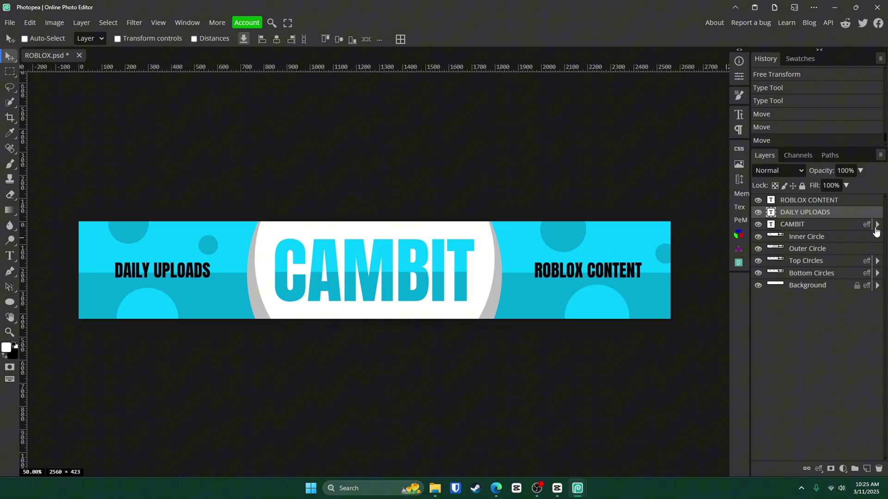
Step: Add a Gradient Overlay to DAILY UPLOADS and turn its left stop grey
double_click(854, 217)
click(112, 239)
drag(198, 109, 634, 116)
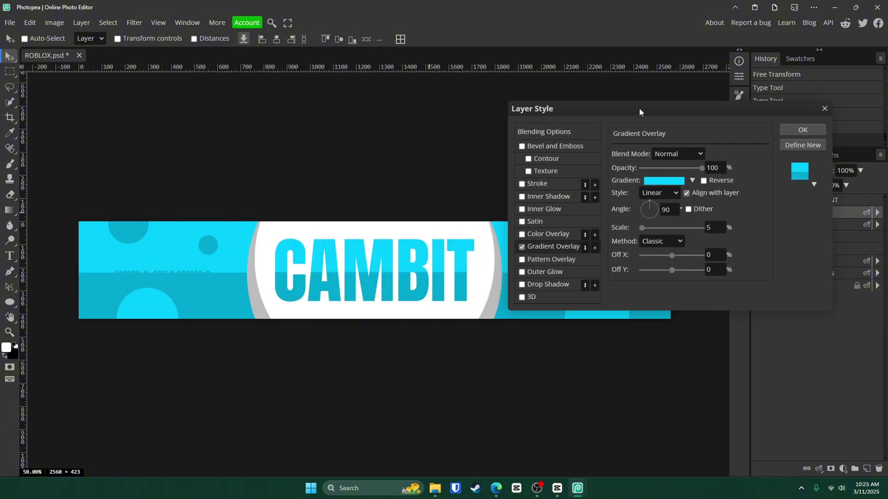
click(665, 181)
double_click(168, 303)
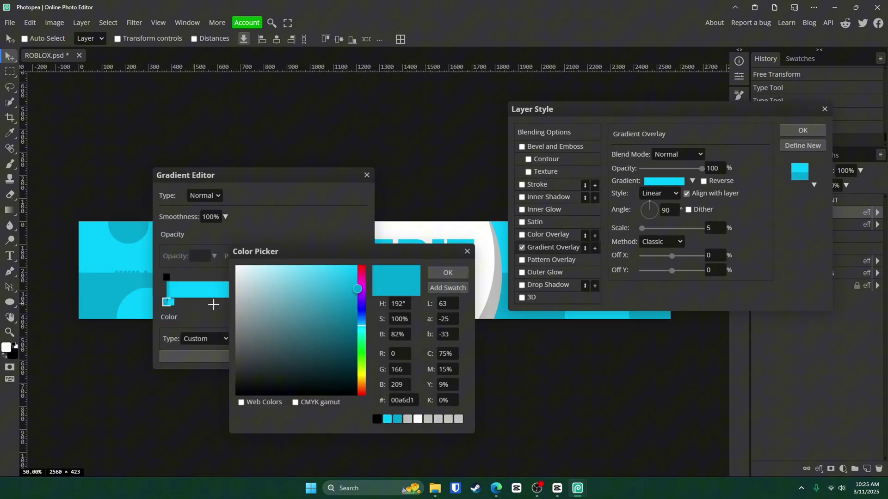
drag(253, 288, 234, 287)
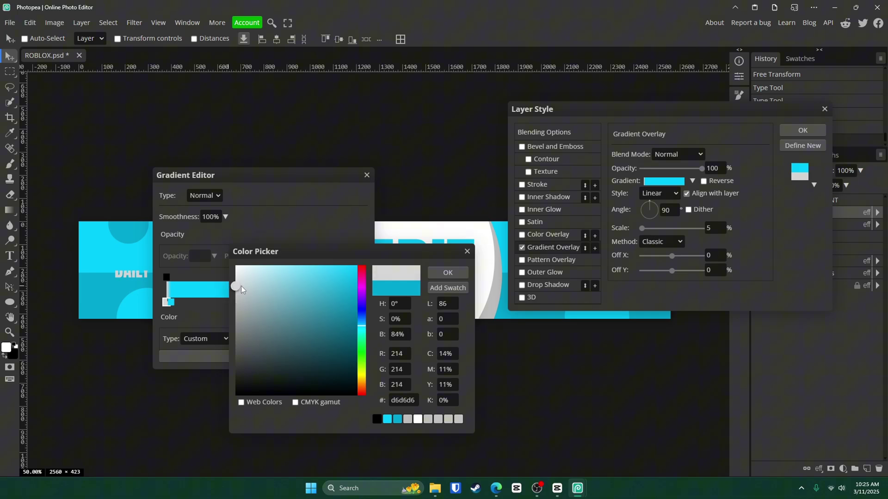
click(447, 273)
Step: Change the gradient's left stop to white and apply the style
double_click(170, 303)
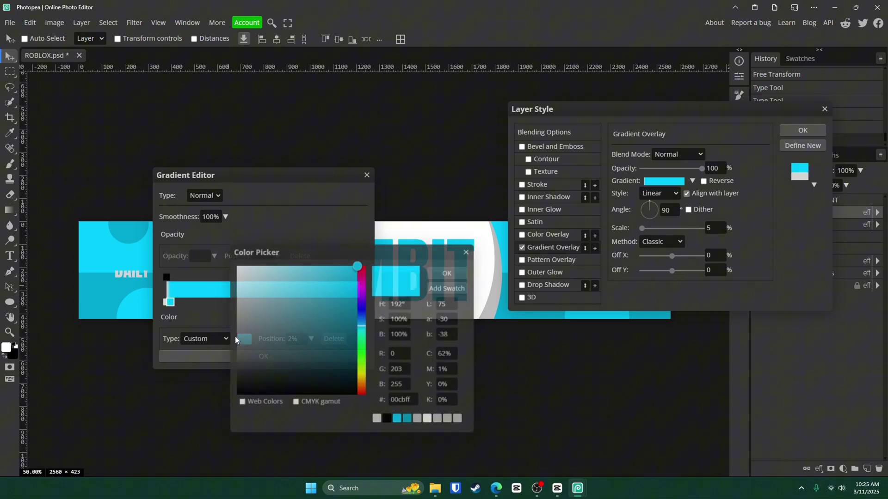
drag(235, 333, 175, 201)
click(447, 273)
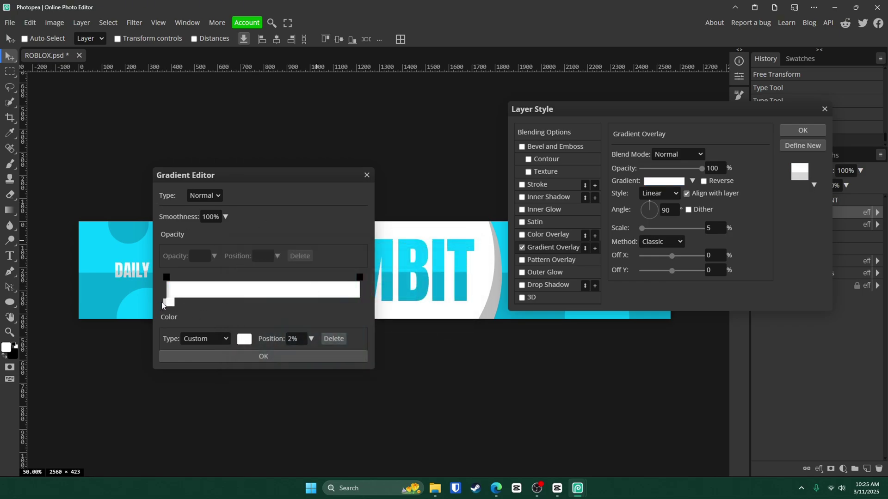
drag(163, 305, 164, 304)
click(244, 340)
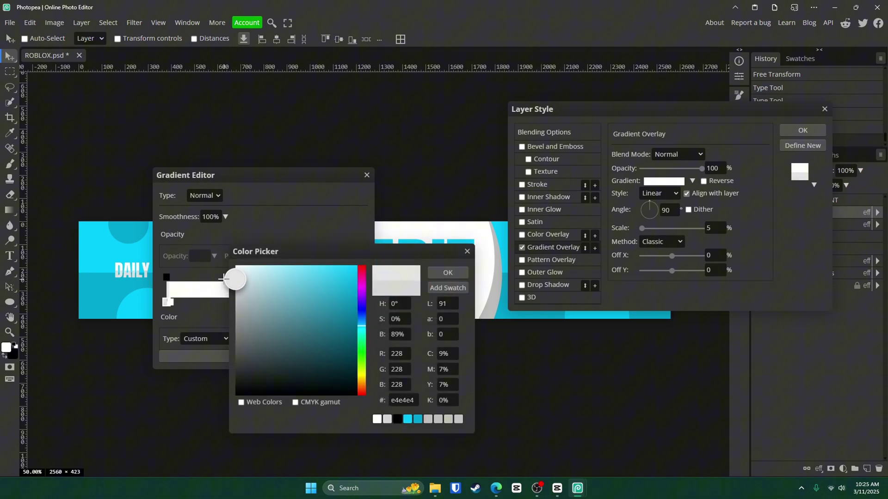
click(438, 272)
click(366, 175)
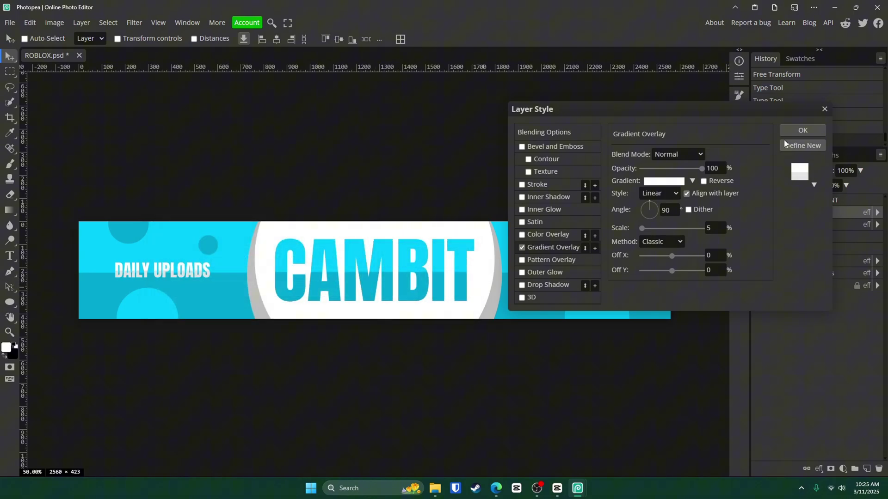
click(797, 132)
Step: Give ROBLOX CONTENT a white Color Overlay with the Gradient Overlay turned off
double_click(863, 203)
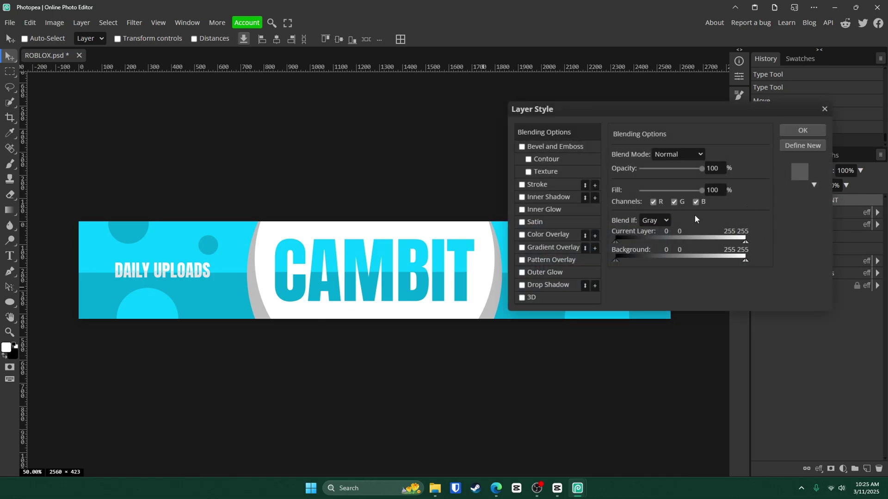
click(550, 249)
drag(617, 135, 698, 92)
click(587, 224)
click(587, 212)
click(609, 213)
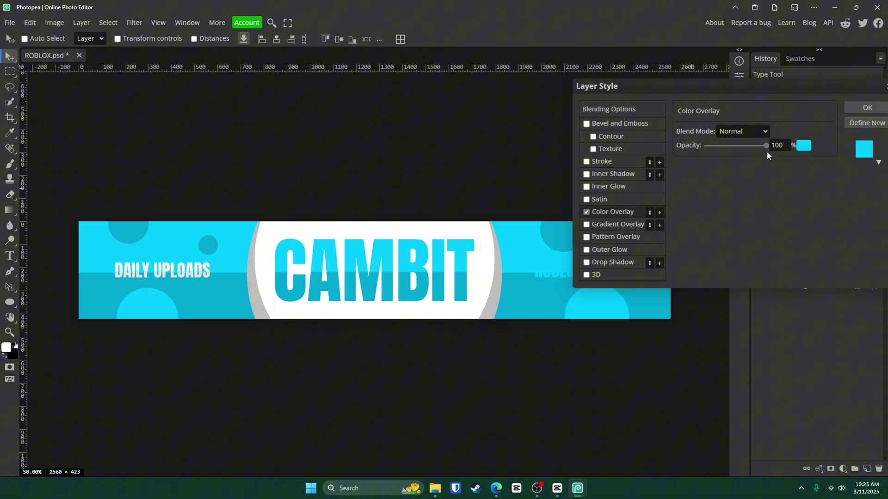
click(804, 146)
drag(208, 199, 25, 87)
click(372, 196)
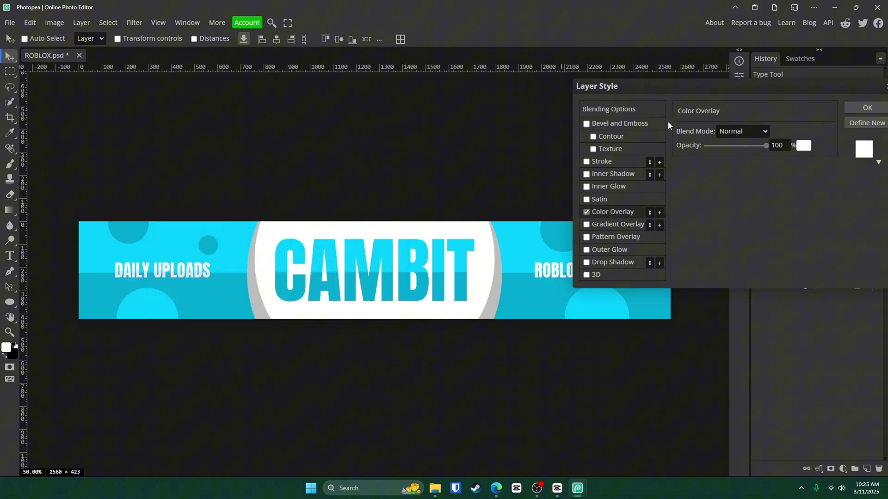
drag(698, 90, 408, 319)
click(585, 337)
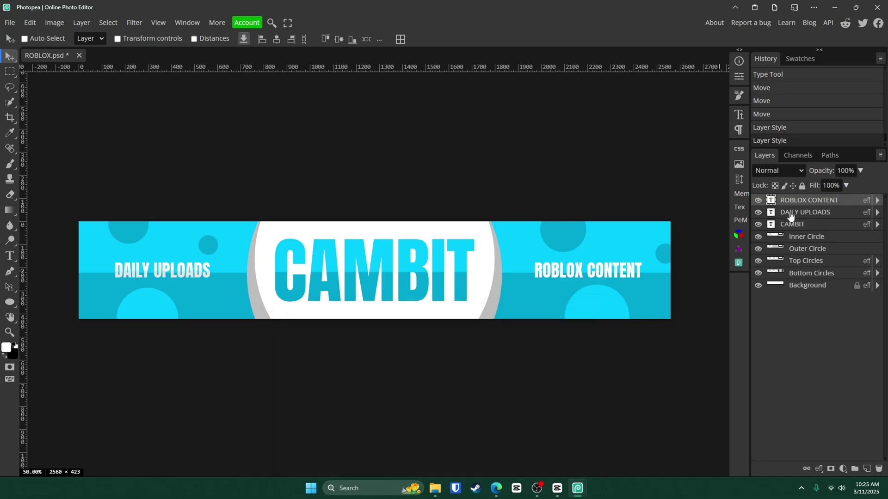
Step: Switch DAILY UPLOADS to a white Color Overlay and disable its Gradient Overlay
double_click(839, 212)
click(296, 440)
click(297, 453)
click(569, 333)
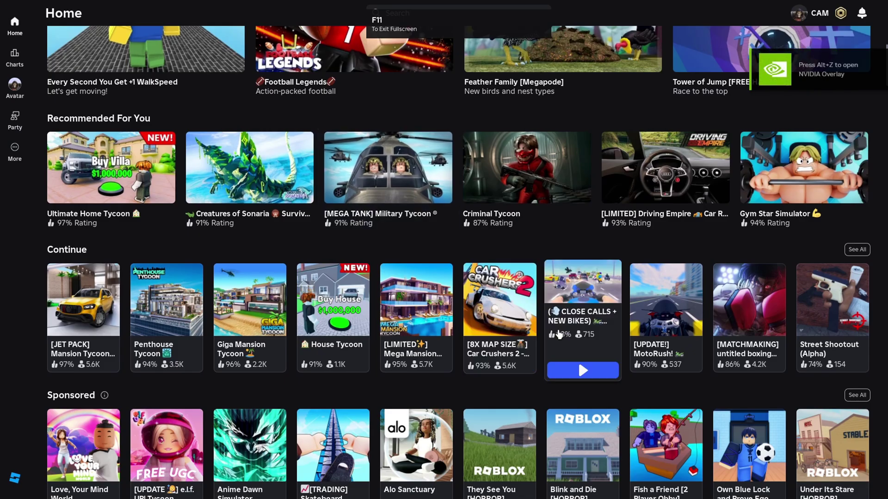
Step: Scroll the Roblox home page down to the Continue row showing Mega Mansion Tycoon
mouse_move(315, 278)
scroll(314, 277, down, 1)
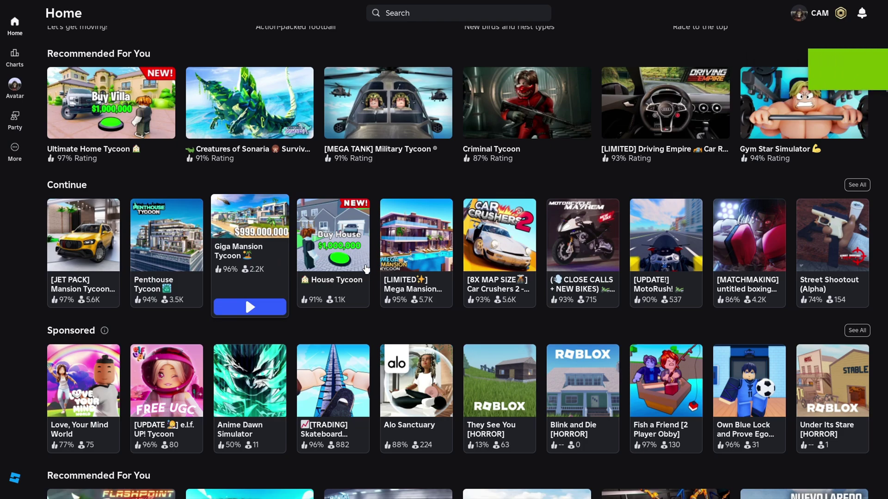
mouse_move(380, 278)
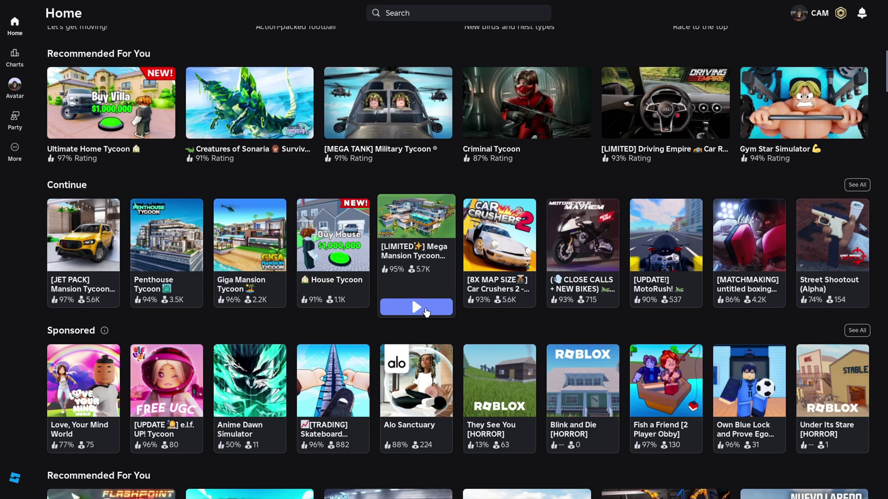
Step: Launch Mega Mansion Tycoon, dismiss the popups, and walk the avatar to face the camera by the green hill
click(425, 308)
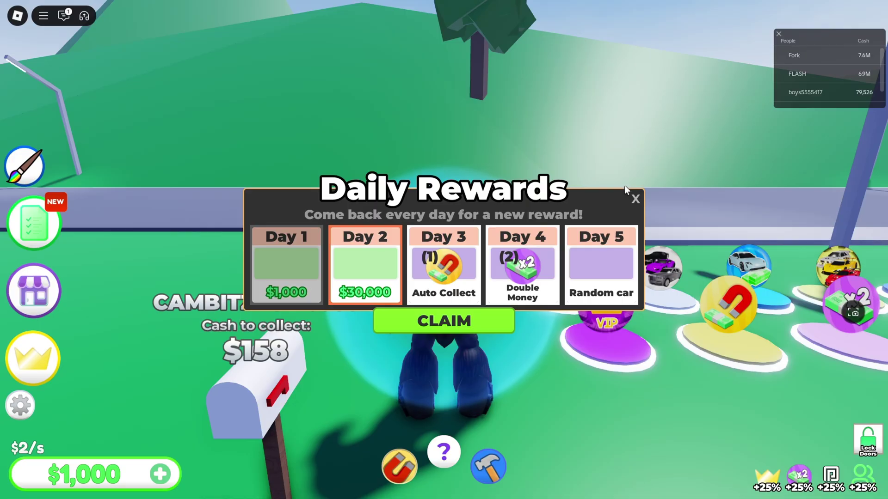
click(634, 198)
key(w)
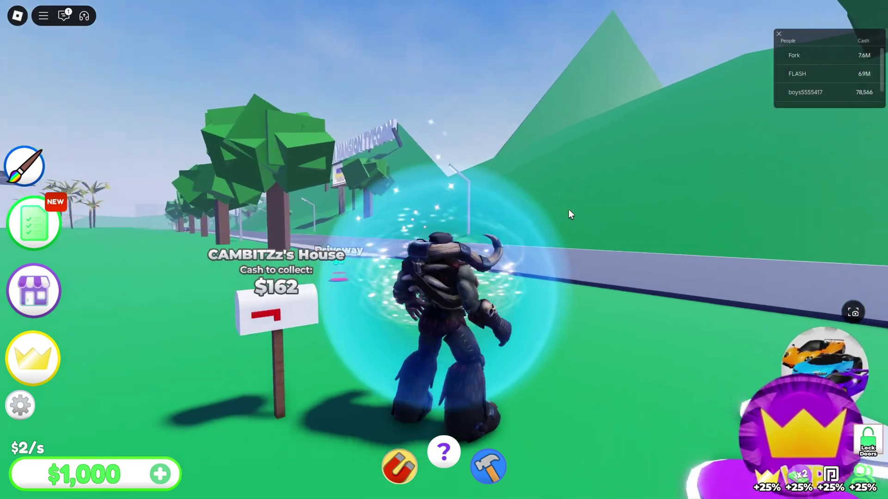
key(w)
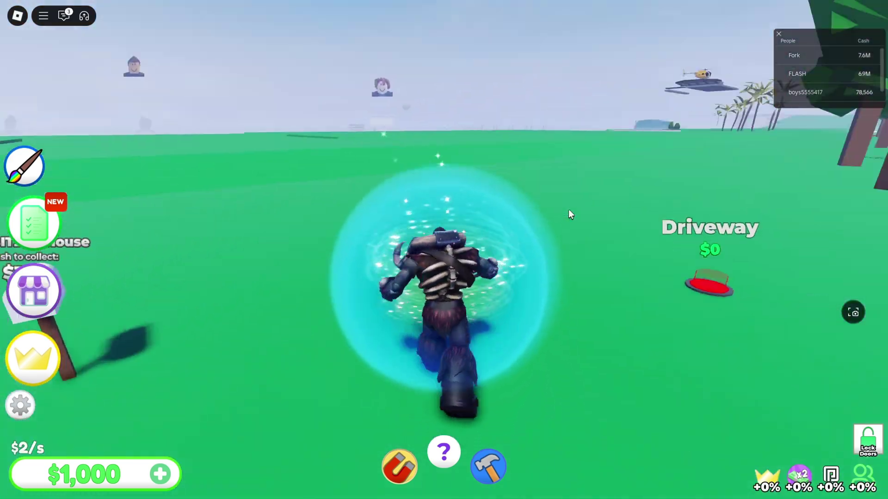
key(w)
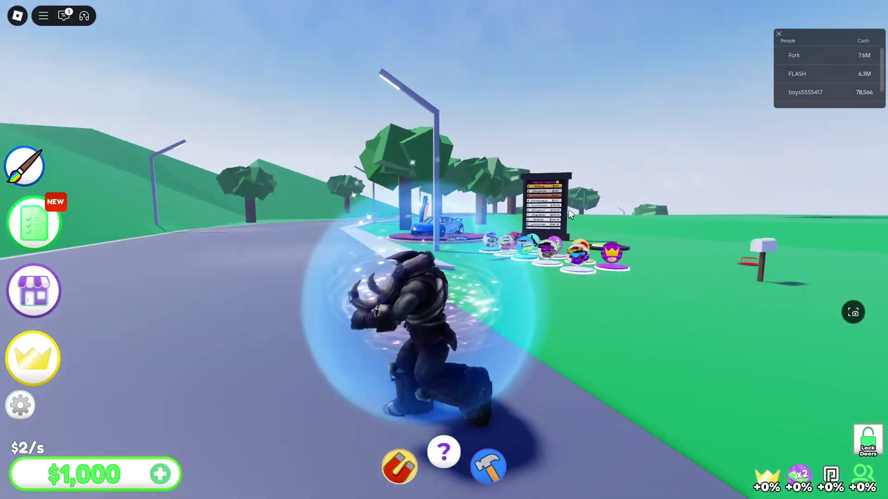
key(s)
key(a)
key(w)
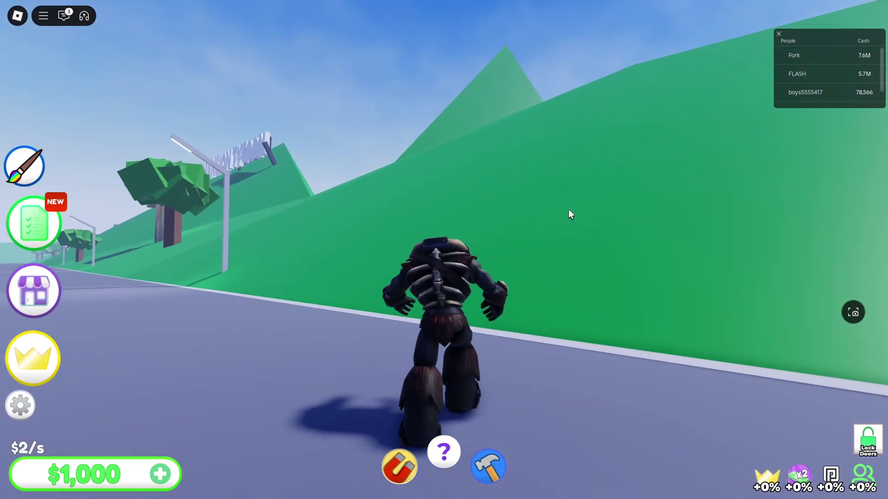
key(s)
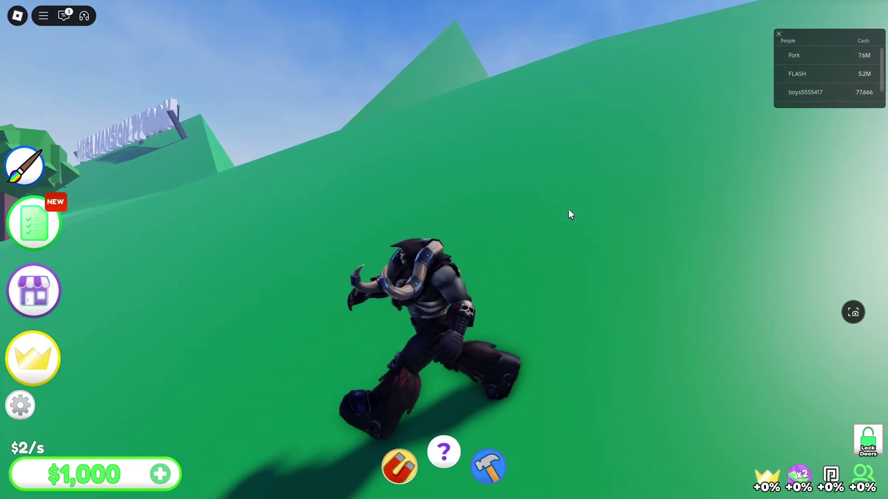
key(s)
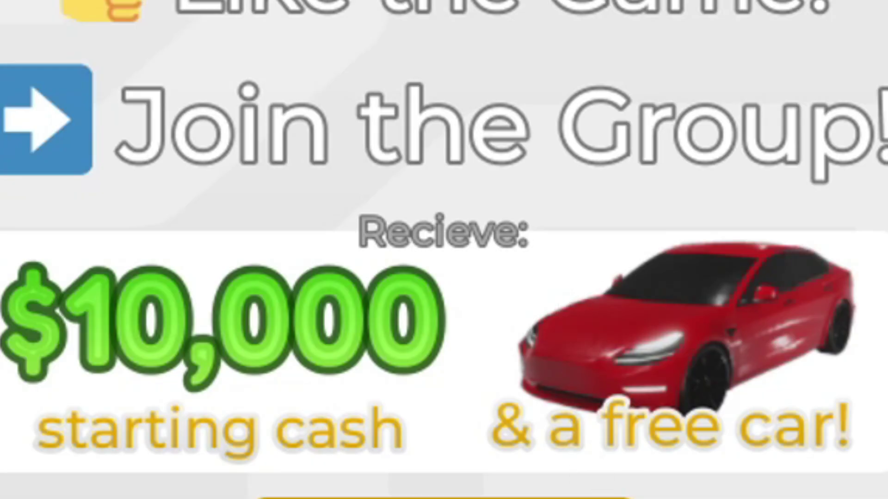
click(454, 323)
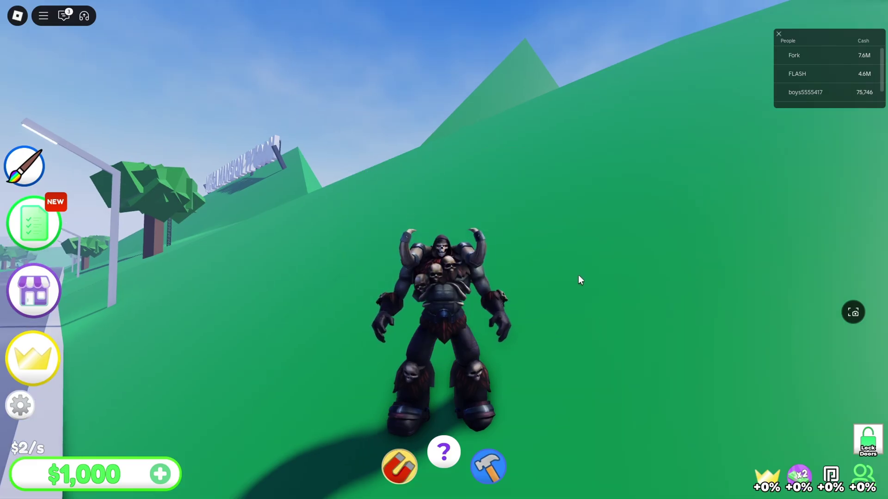
Step: Enable Captures in the in-game menu and take a capture of the character
click(43, 18)
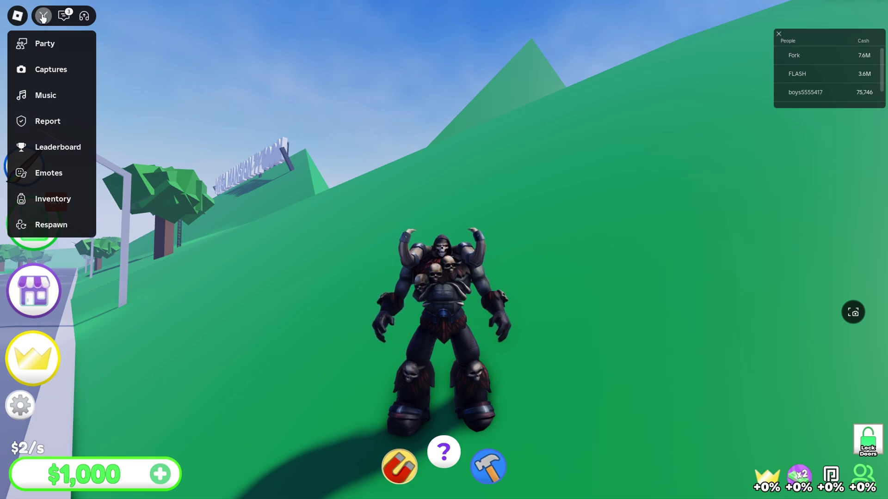
click(44, 74)
click(43, 17)
click(41, 64)
click(853, 312)
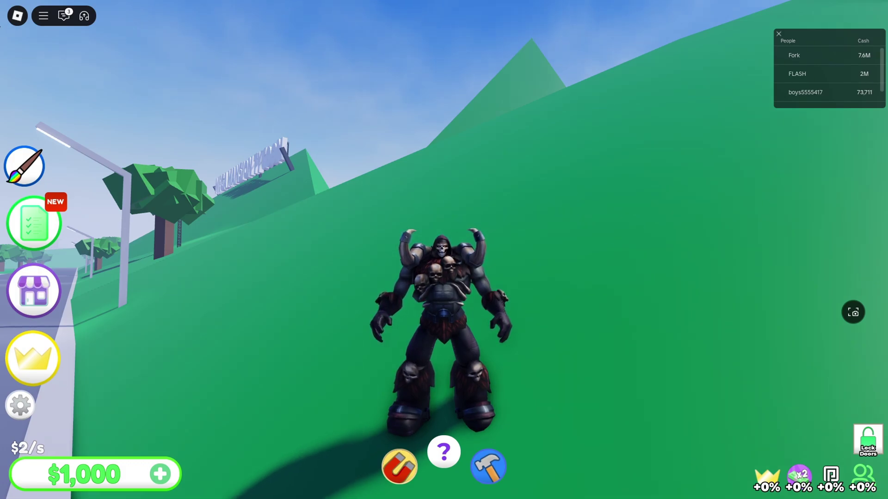
Step: Snip the front-facing avatar on green, then turn it around and capture its back view
key(Print)
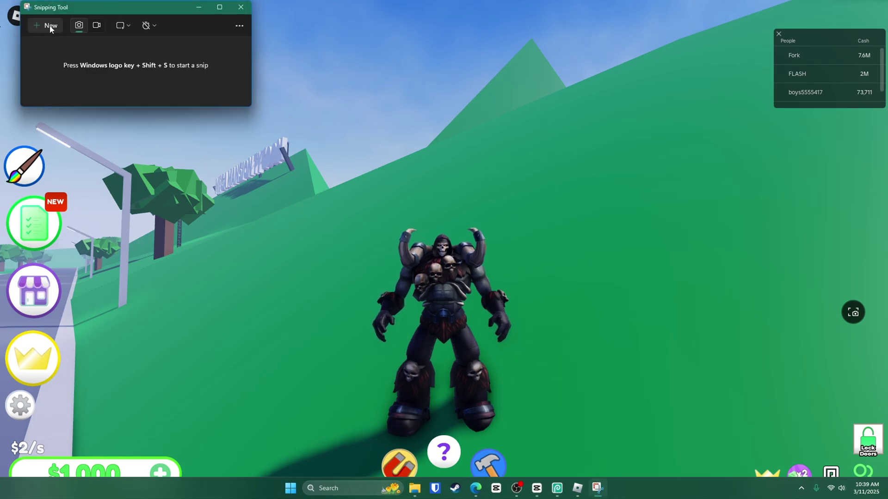
click(49, 26)
drag(310, 202, 561, 434)
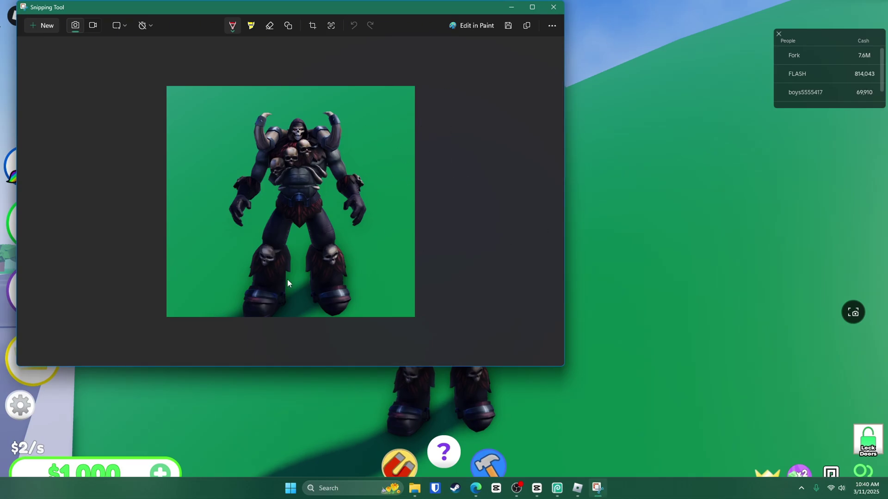
click(553, 7)
key(w)
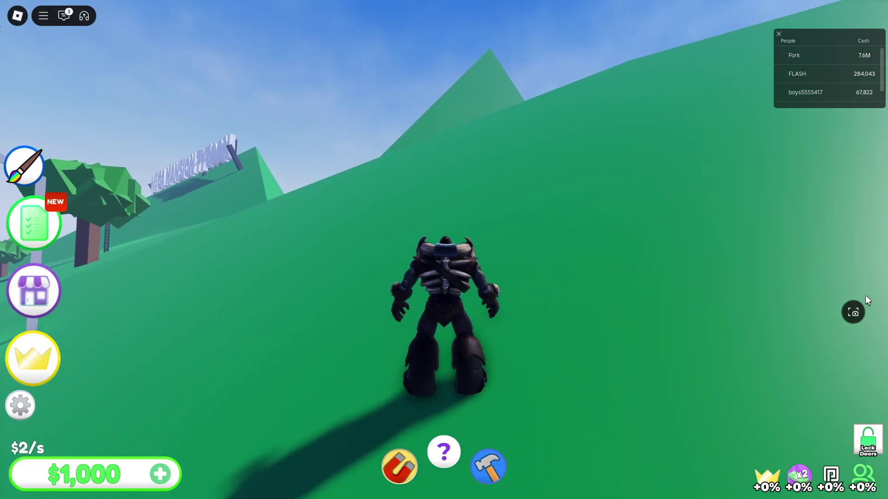
click(853, 312)
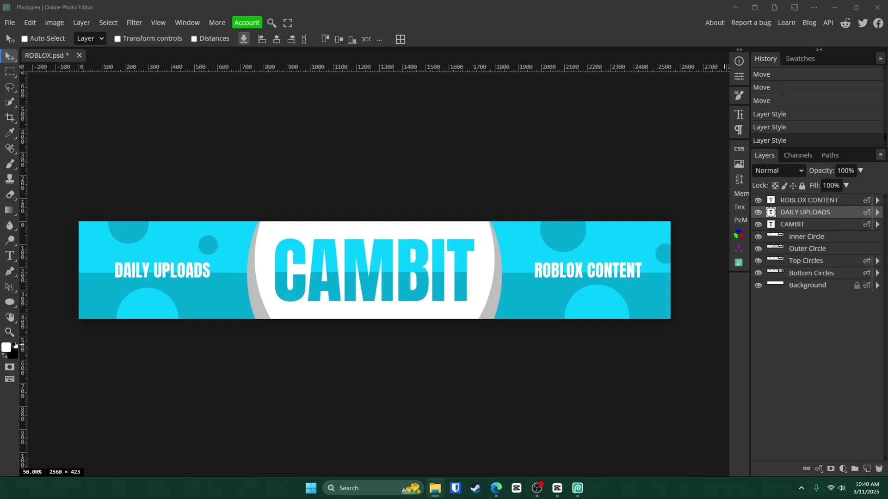
Step: Place the front-facing character screenshot from the Gallery onto the banner
click(434, 489)
drag(831, 51, 569, 107)
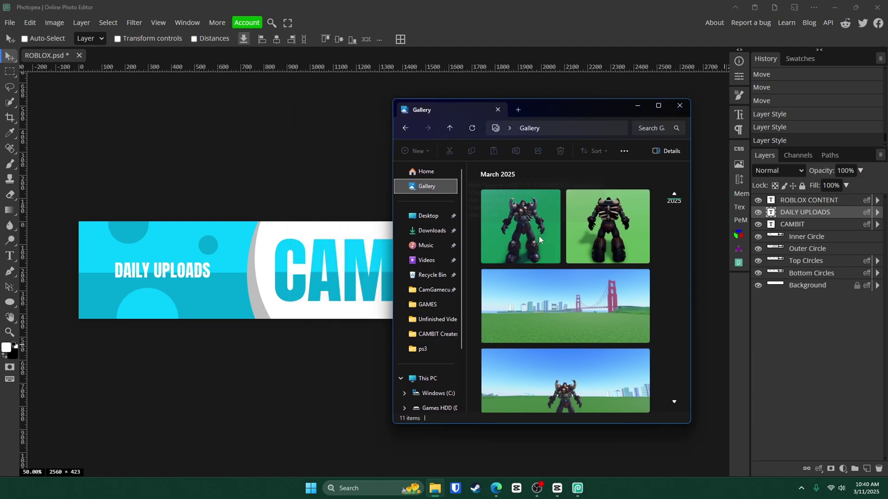
drag(539, 236, 318, 250)
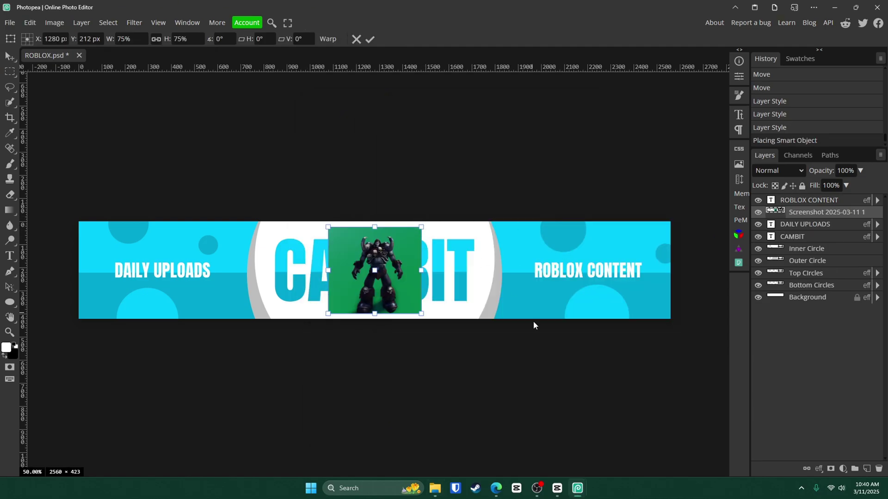
click(370, 39)
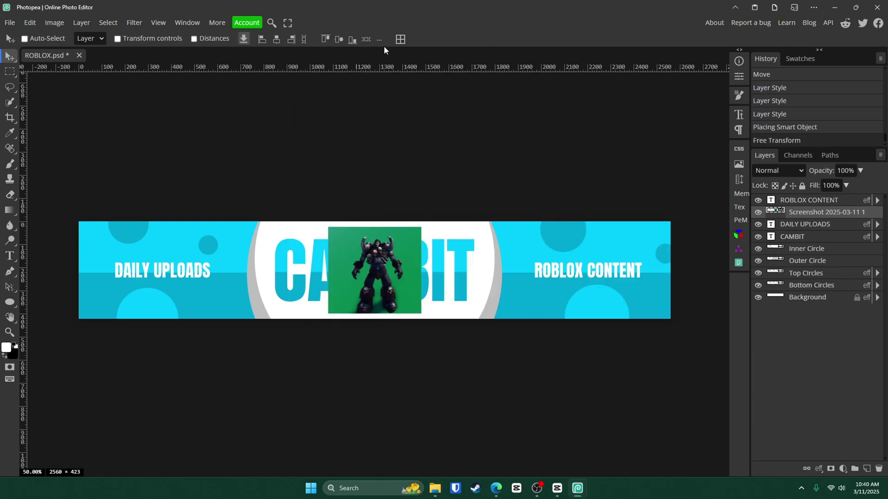
Step: Remove the screenshot's green background, enlarge it at the left, and layer it below the text
click(101, 27)
click(158, 91)
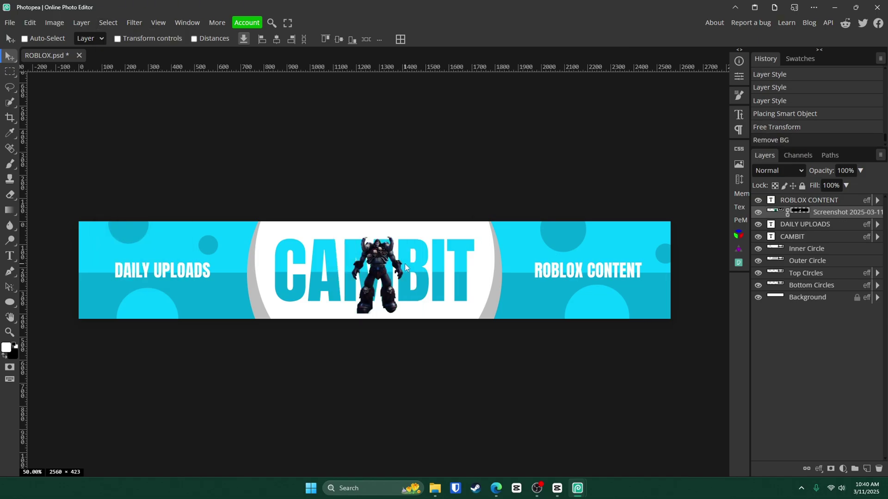
key(ctrl)
key(ctrl+t)
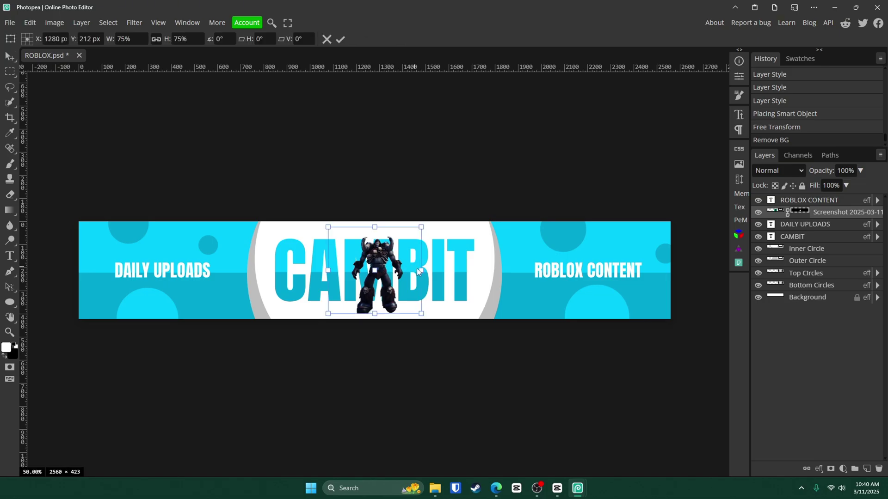
drag(448, 274, 196, 305)
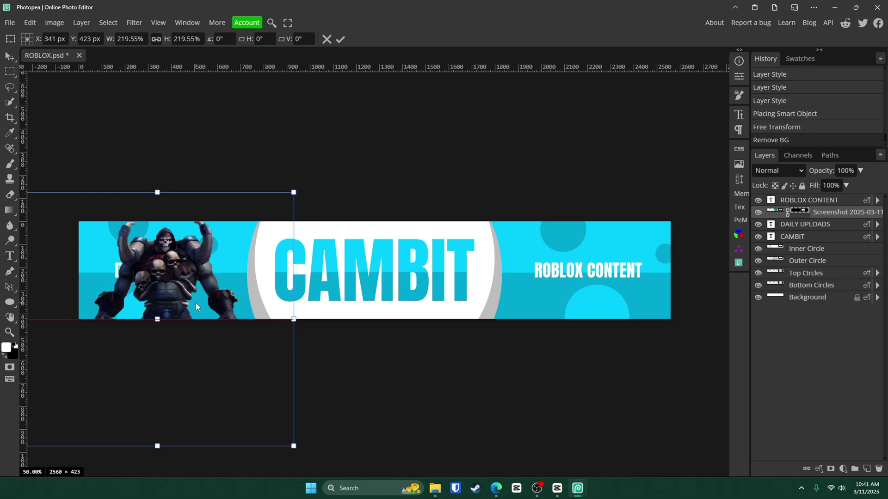
click(340, 39)
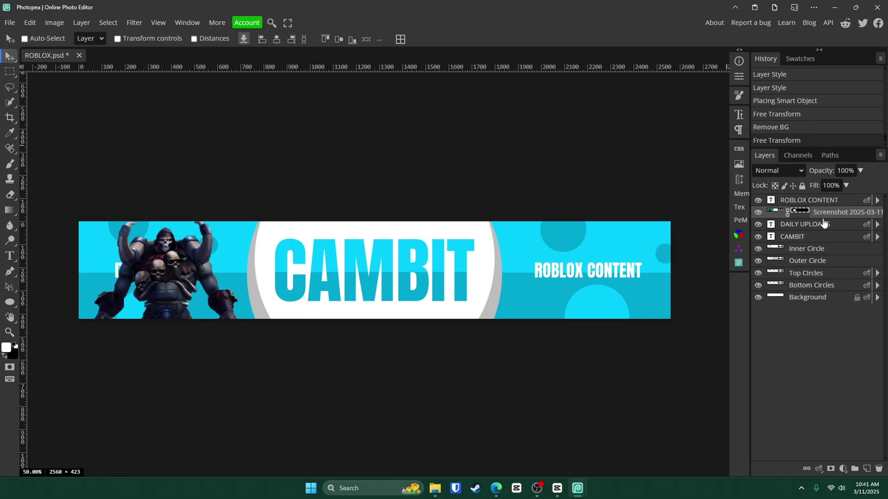
drag(832, 213, 838, 243)
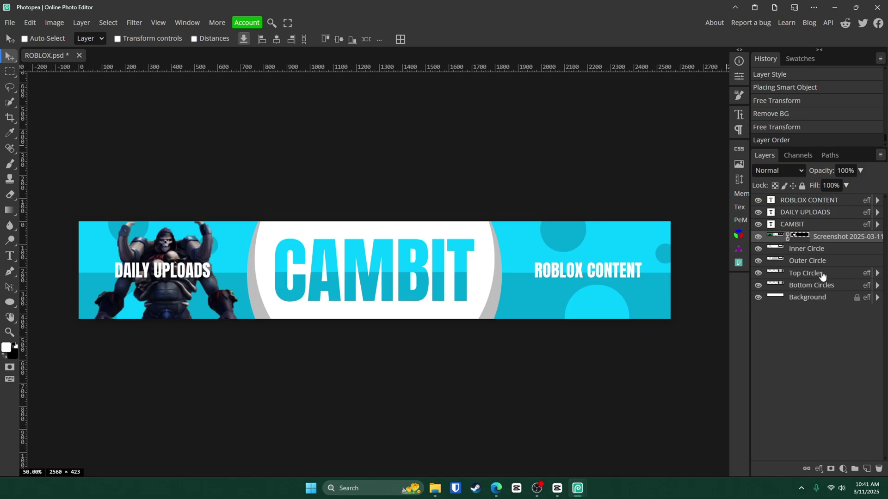
Step: Place the back-view character screenshot from the Gallery onto the banner
click(434, 489)
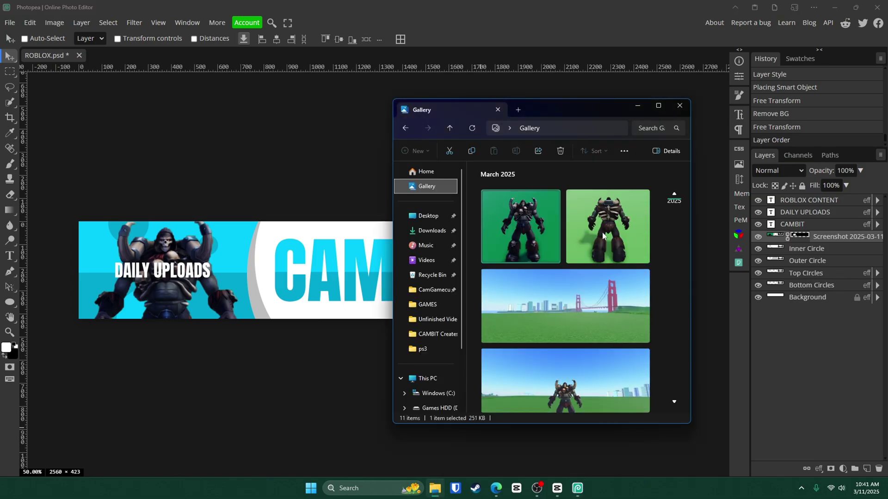
click(627, 231)
drag(627, 232, 313, 239)
click(370, 39)
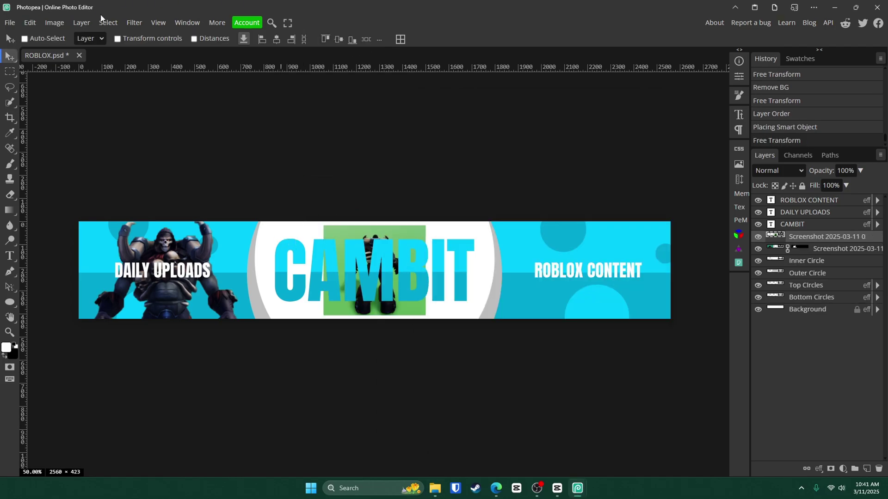
Step: Remove its green background with Remove BG and enlarge it onto the banner's right side
click(109, 24)
click(129, 85)
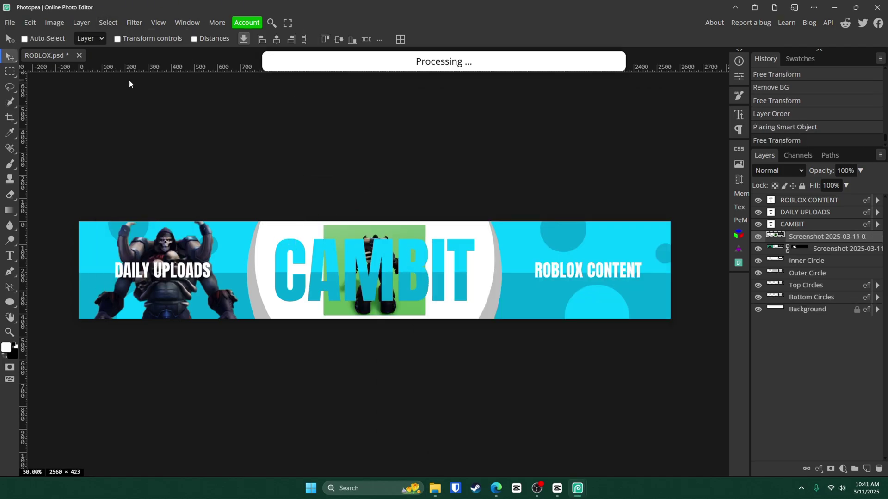
key(ctrl+t)
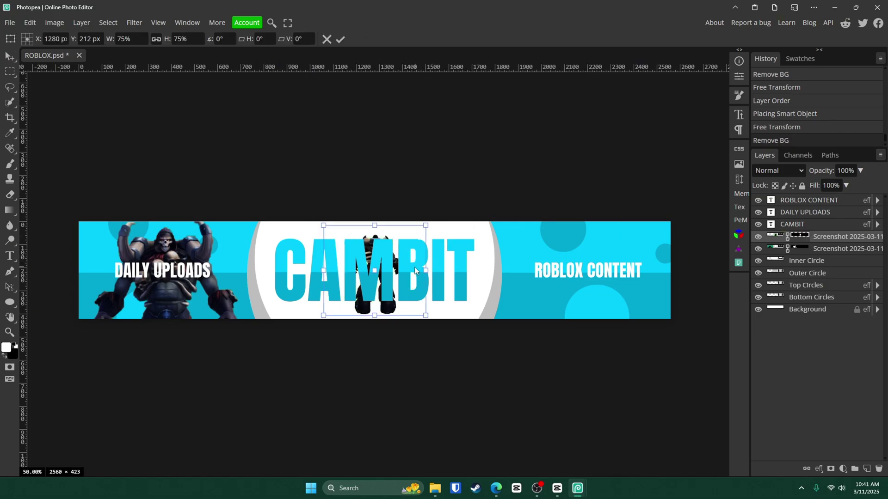
drag(465, 271, 711, 327)
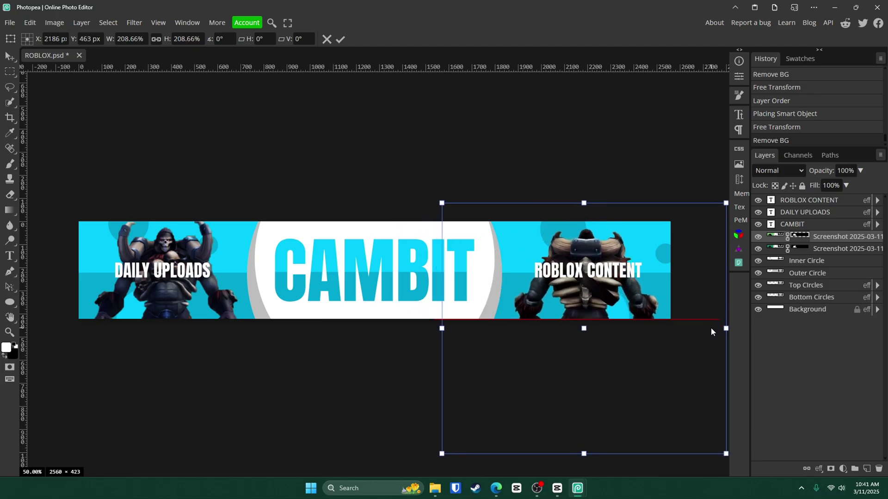
click(341, 39)
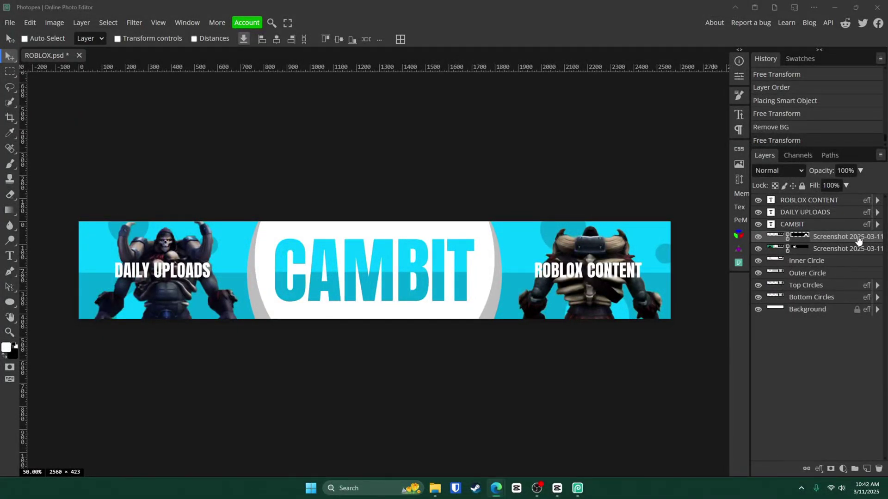
Step: Rename the two screenshot layers Character right and Character Left
double_click(834, 237)
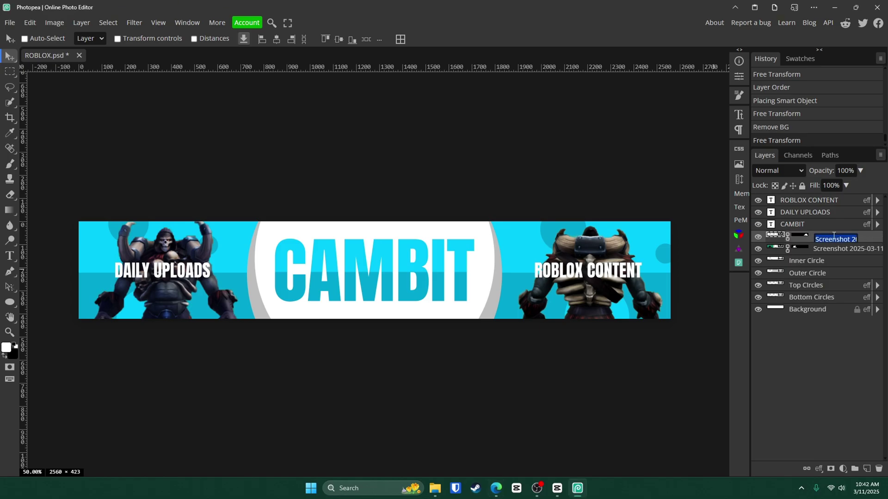
text(Charact)
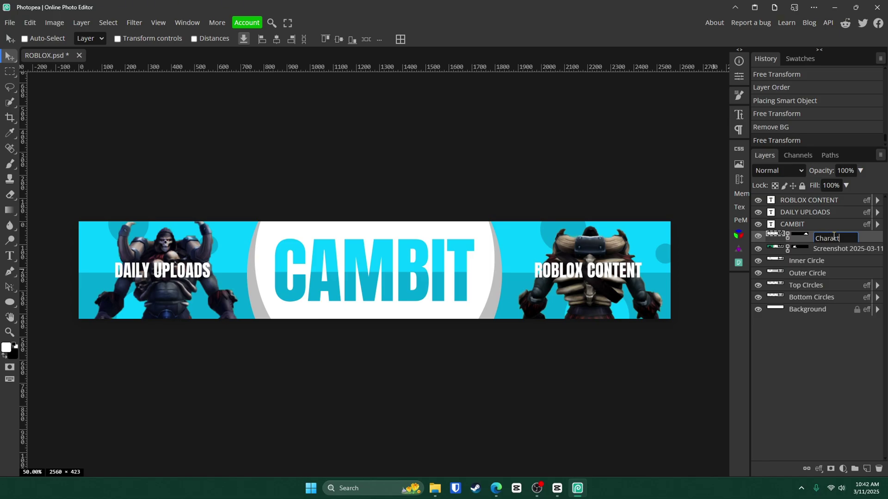
text(er right)
key(Return)
double_click(839, 249)
text(Character)
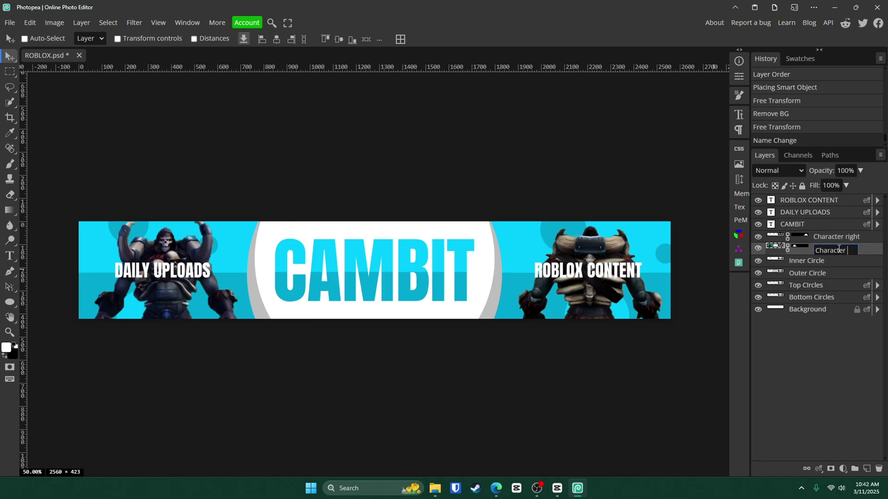
text( Left)
key(Return)
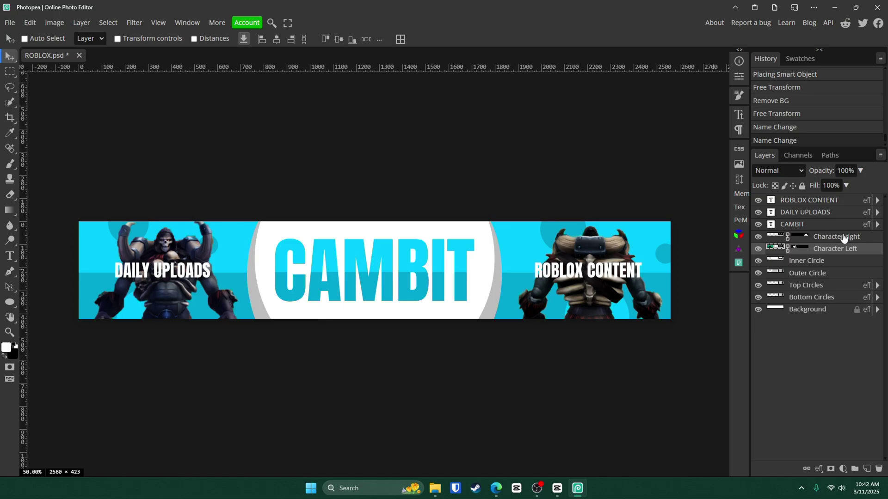
Step: Fade both Character right and Character Left layers to 40% opacity
click(842, 238)
double_click(847, 170)
text(5)
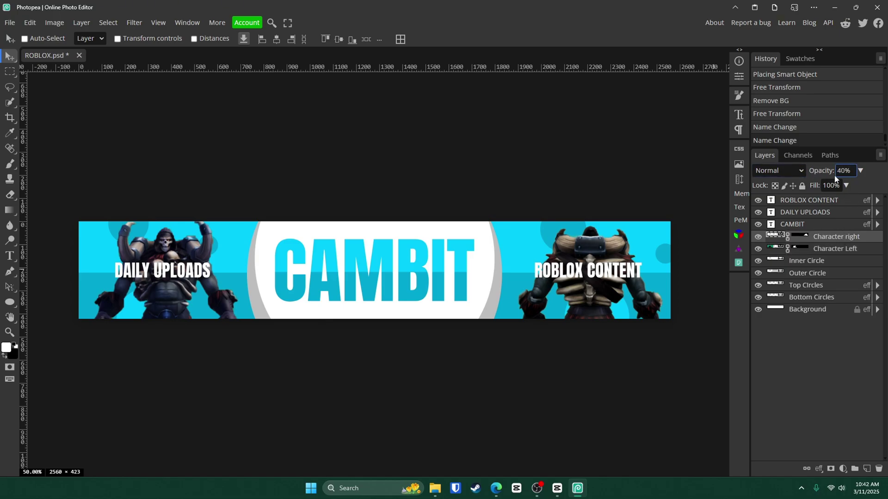
text(0)
key(Return)
click(832, 250)
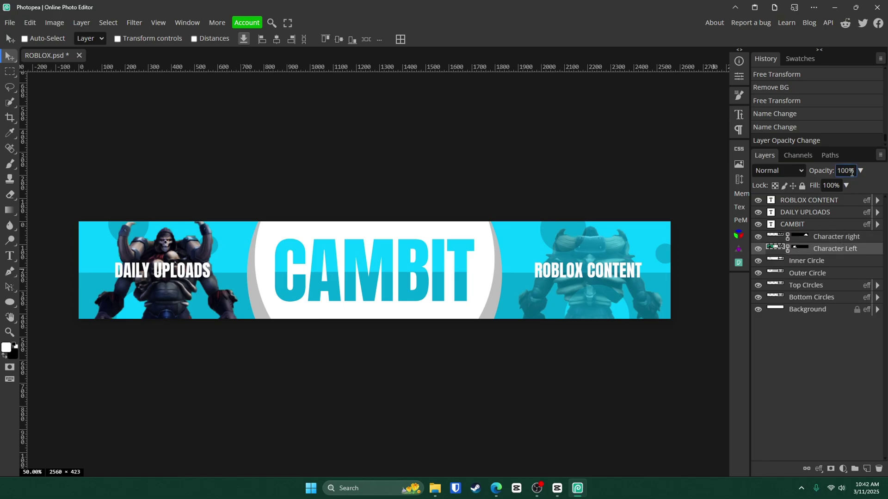
text(40)
key(Return)
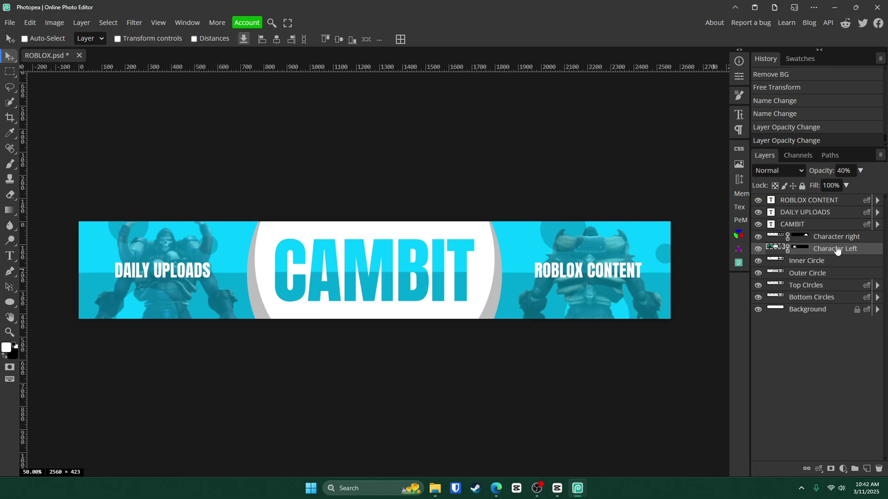
Step: Add a new empty layer at the top of the stack named 'Light spots'
drag(837, 250, 47, 249)
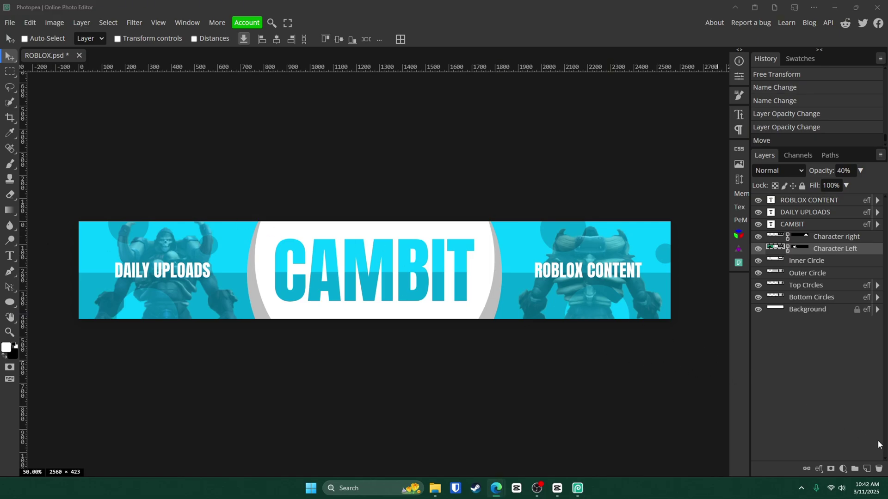
click(867, 469)
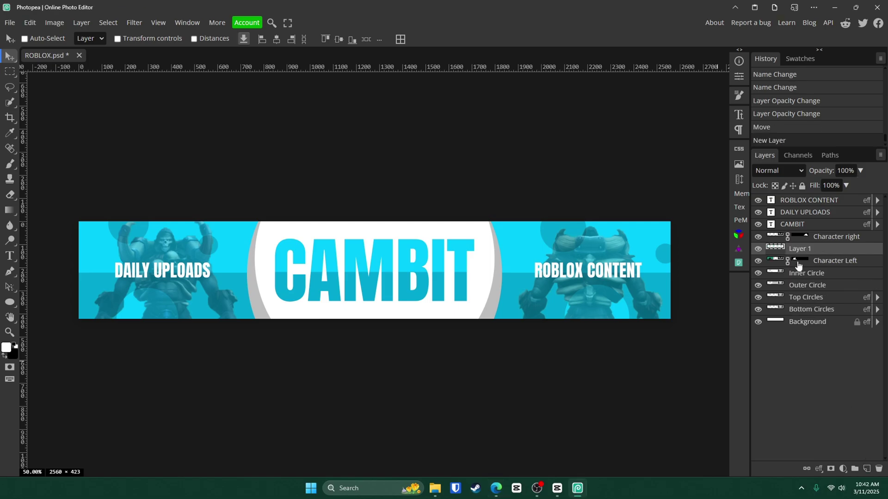
drag(805, 252, 807, 202)
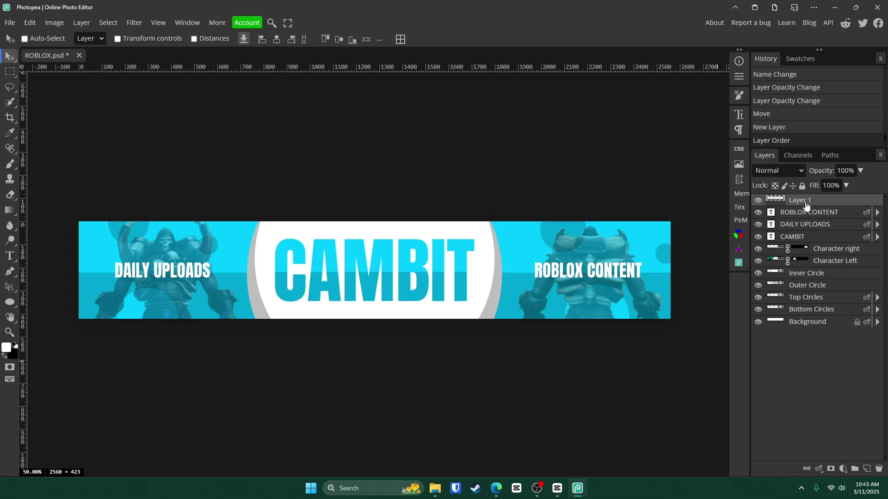
double_click(799, 201)
text(Light spots)
key(Return)
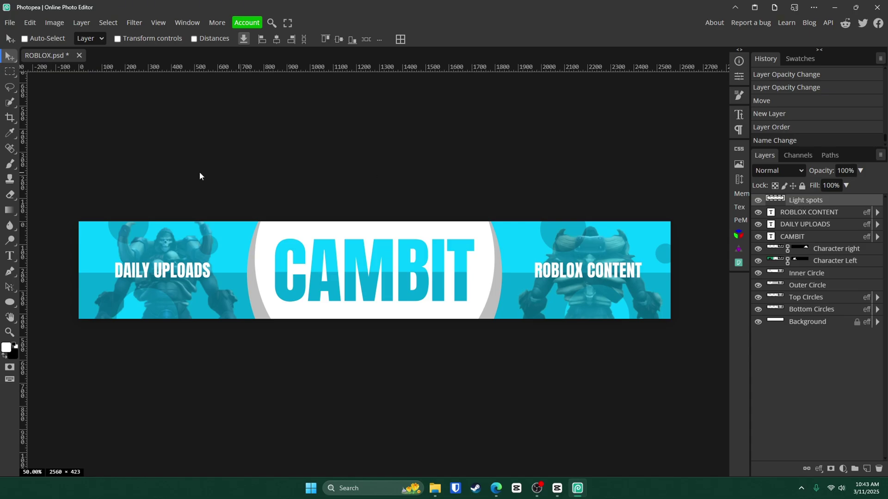
Step: Paint soft bright-cyan glows across the banner centre with a very large soft brush
click(10, 163)
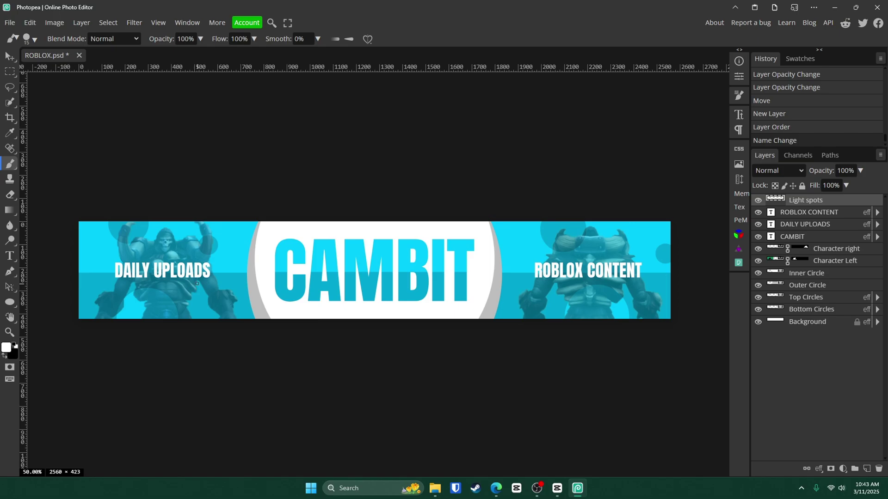
mouse_move(178, 283)
mouse_down()
mouse_move(511, 272)
mouse_move(606, 259)
mouse_move(232, 277)
mouse_move(236, 4)
mouse_move(262, 453)
mouse_move(265, 5)
mouse_move(370, 37)
mouse_up()
click(368, 38)
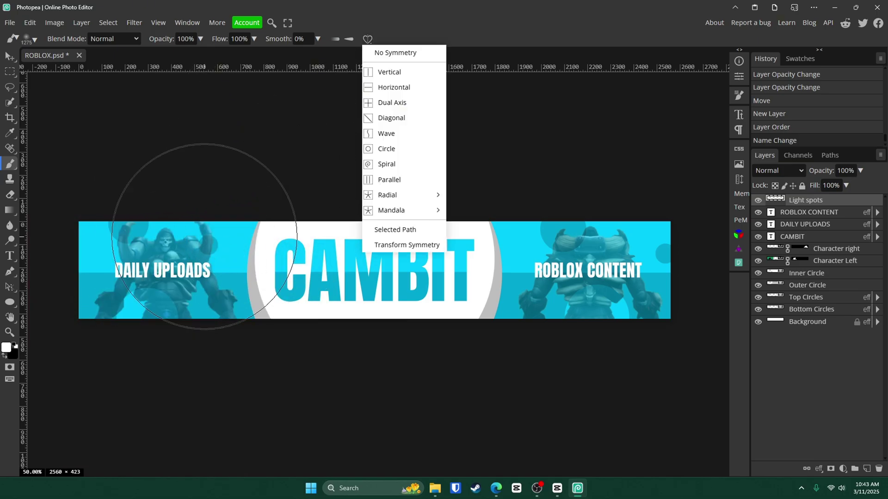
click(236, 211)
key(ctrl+z)
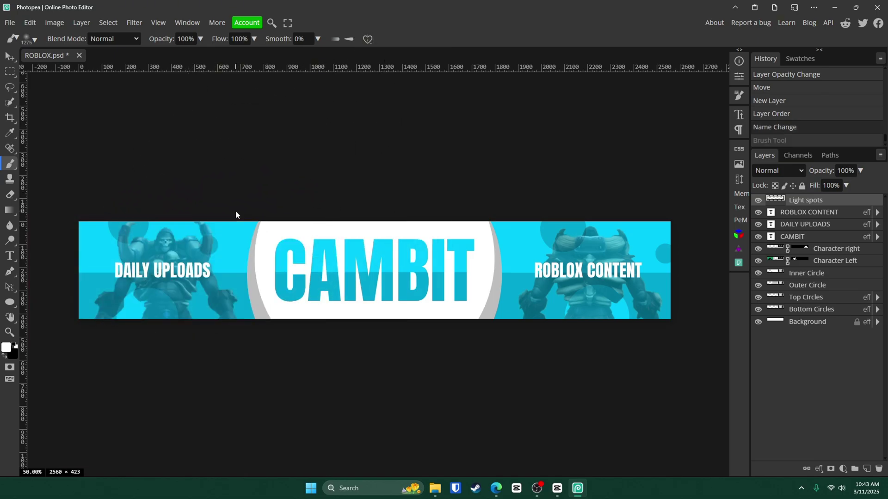
click(7, 350)
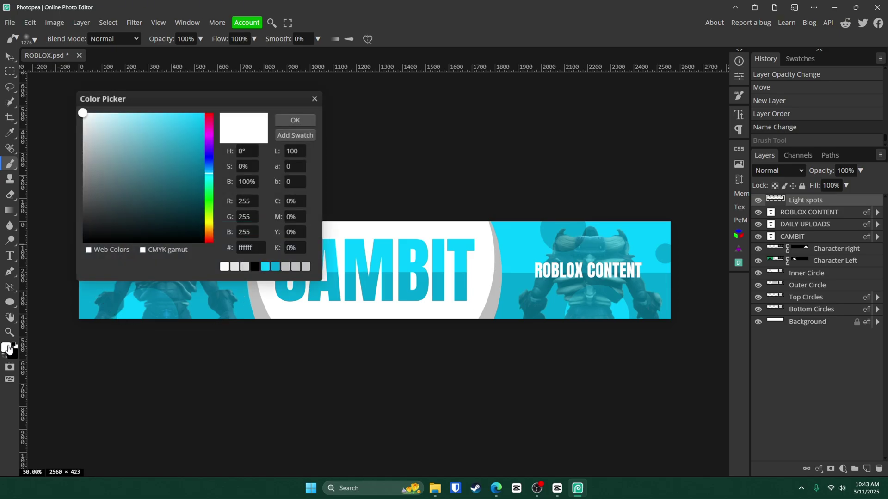
click(204, 113)
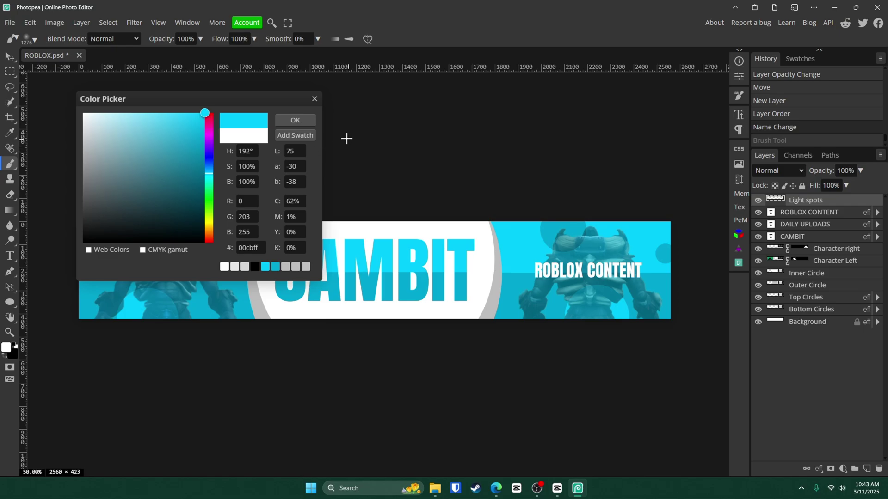
click(295, 119)
drag(198, 159, 377, 258)
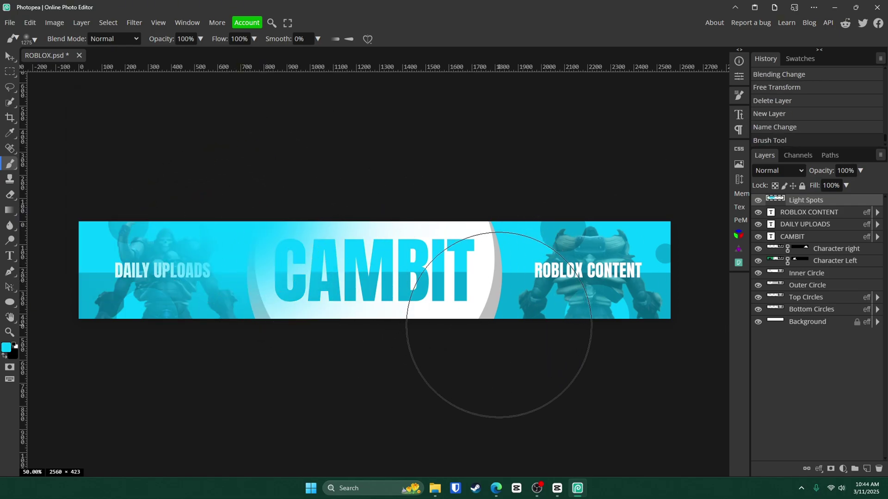
drag(499, 325, 684, 342)
Step: Set the Light spots layer to Overlay blend mode at 50% opacity
click(778, 171)
click(782, 365)
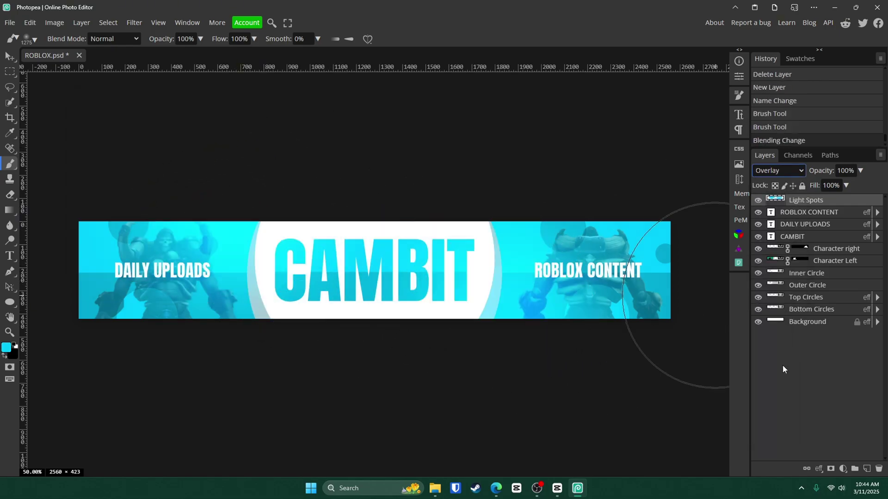
click(860, 170)
drag(861, 185, 837, 189)
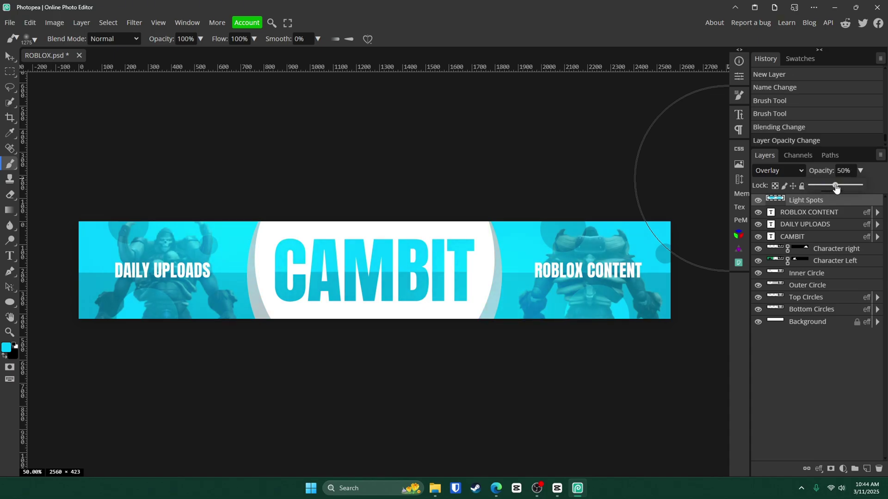
Step: Move the Outer Circle and Inner Circle layers together to recentre the white ring
key(v)
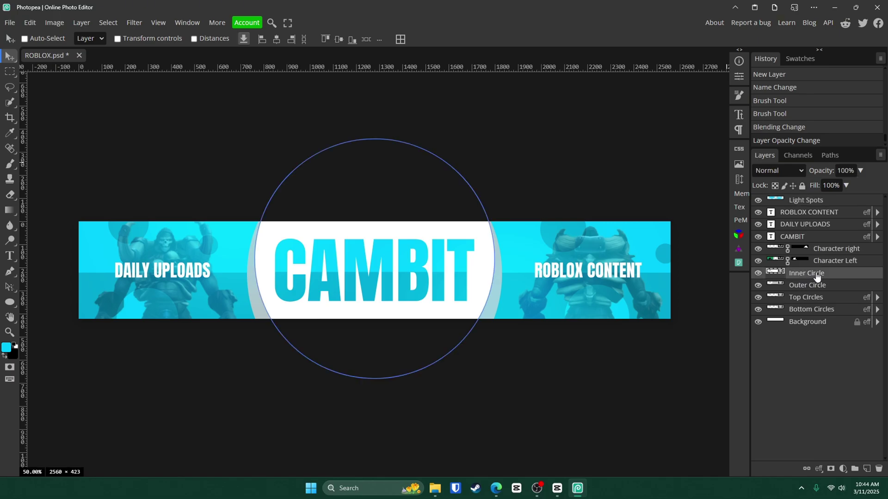
click(813, 286)
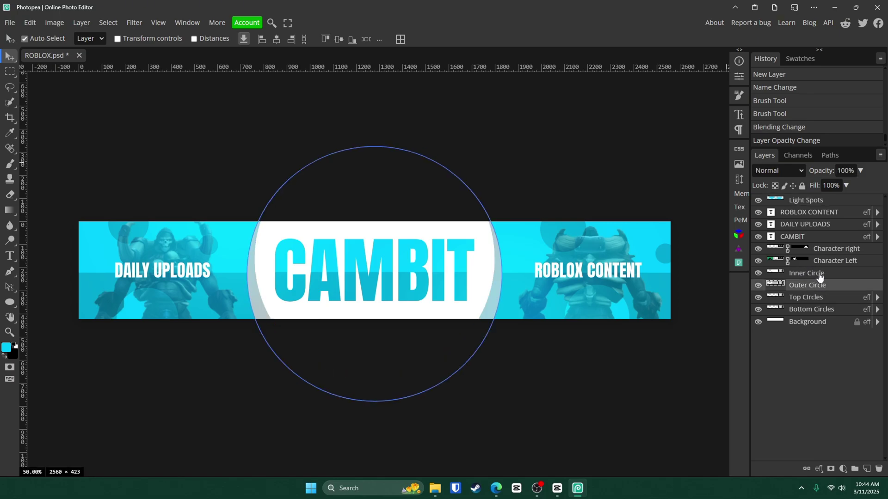
shift+click(817, 275)
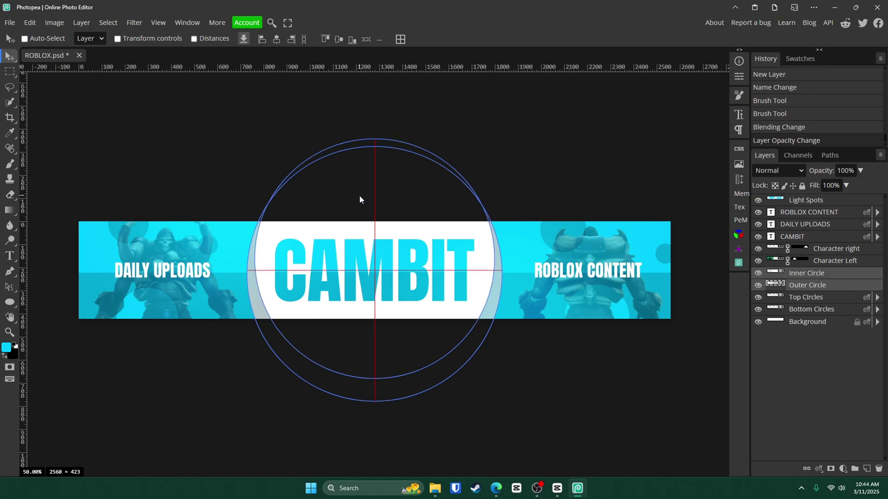
drag(360, 196, 381, 221)
click(826, 299)
click(814, 286)
shift+click(816, 273)
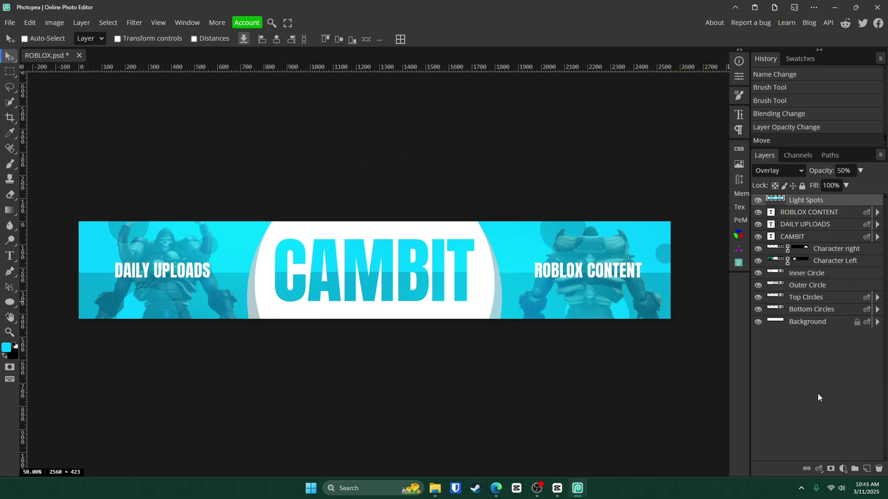
click(843, 469)
click(822, 277)
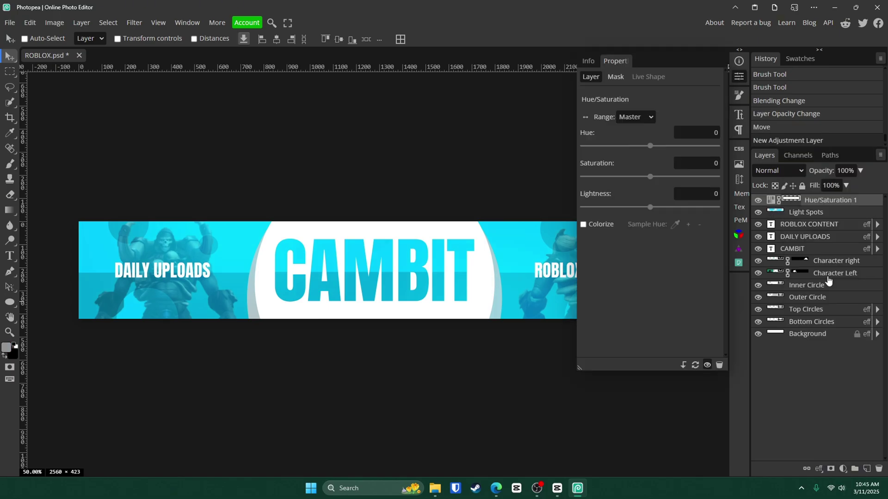
mouse_move(648, 146)
mouse_down()
mouse_move(580, 149)
mouse_move(656, 148)
mouse_move(691, 159)
mouse_move(639, 148)
mouse_up()
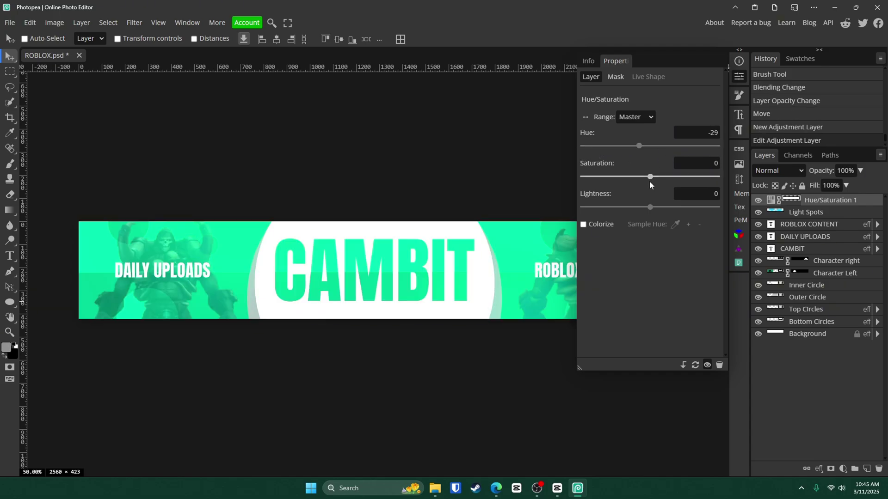
click(651, 207)
drag(648, 182, 635, 179)
drag(639, 147, 582, 148)
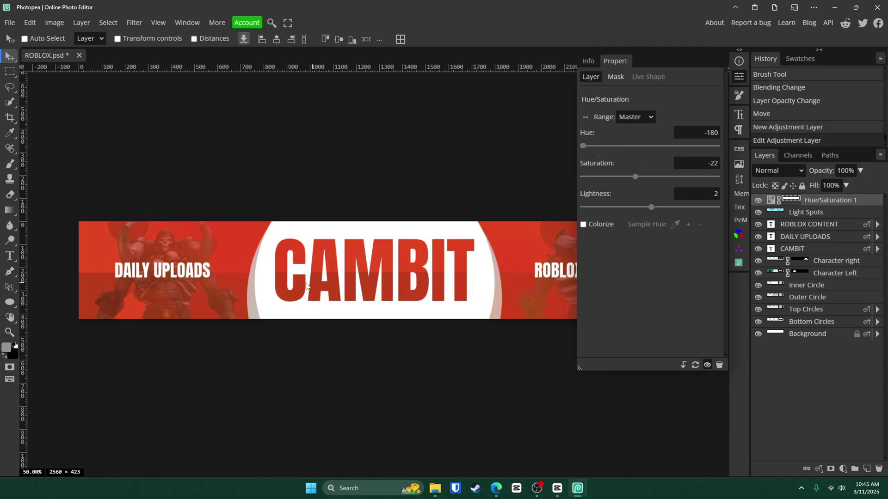
drag(636, 177, 713, 178)
drag(583, 146, 661, 146)
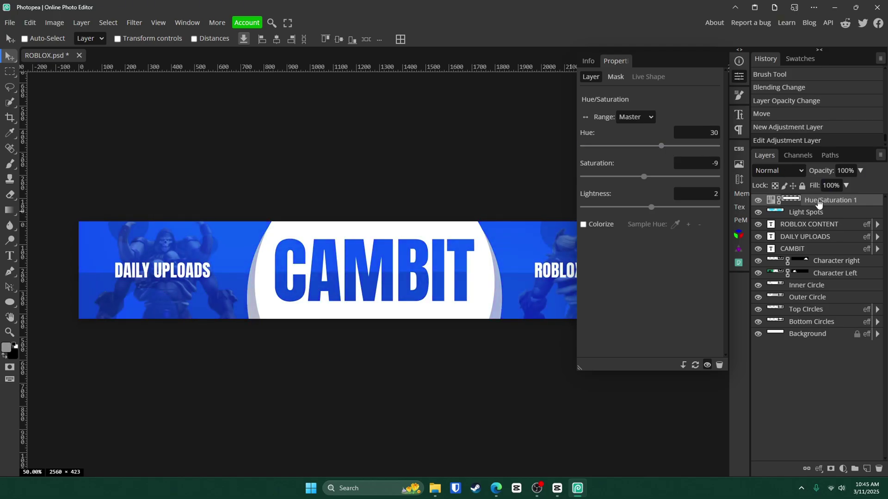
key(Delete)
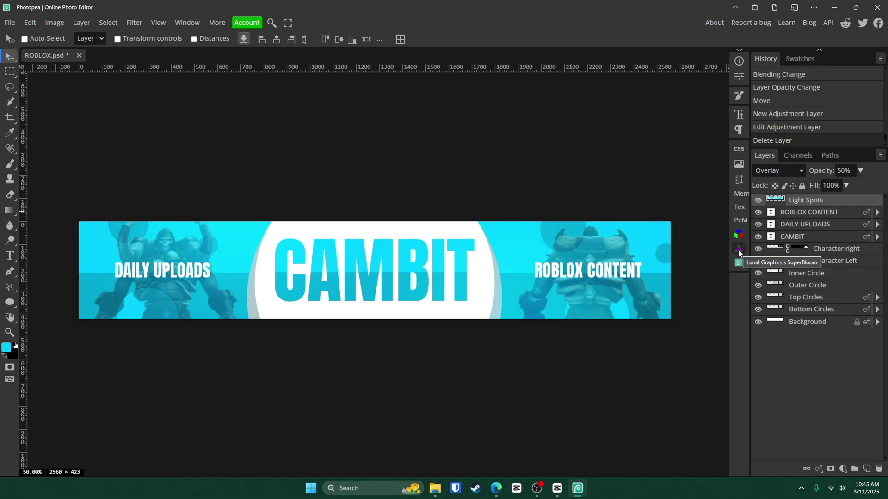
Step: Look up the SuperBloom plugin in the plugins browser
click(186, 22)
click(220, 53)
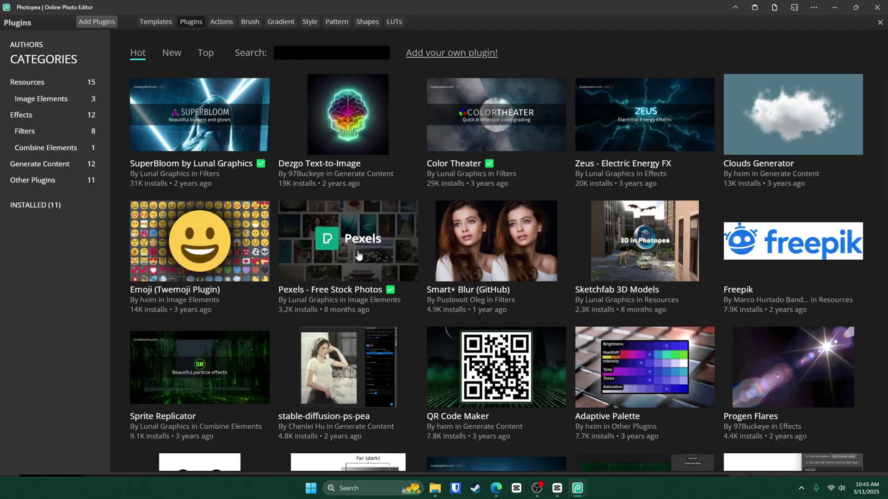
click(199, 116)
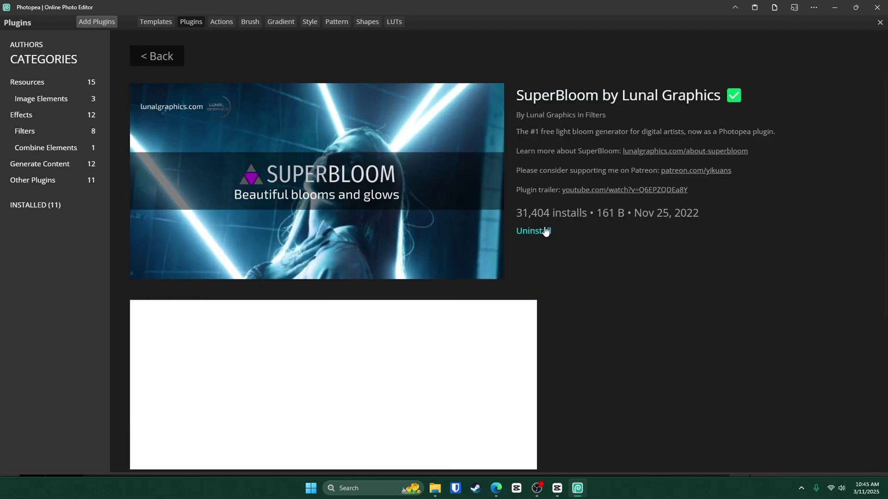
click(879, 23)
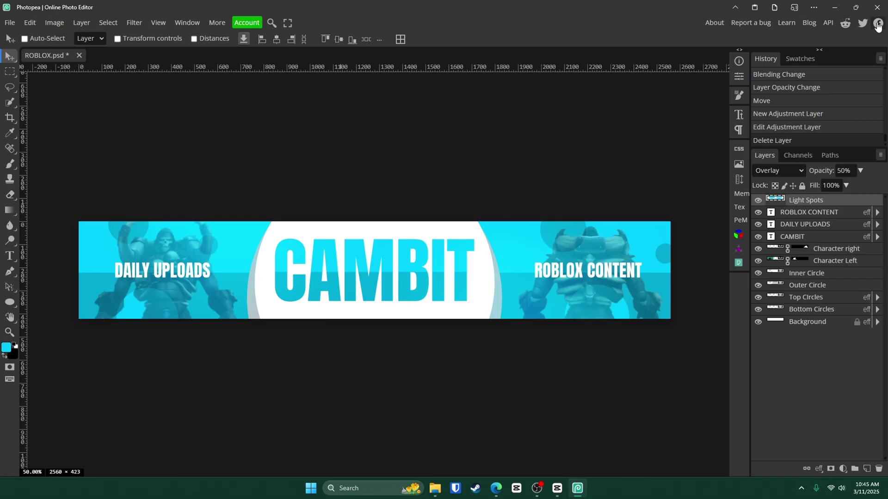
Step: Add a SuperBloom layer with raised threshold and lower depth, faded to 56% opacity
click(738, 250)
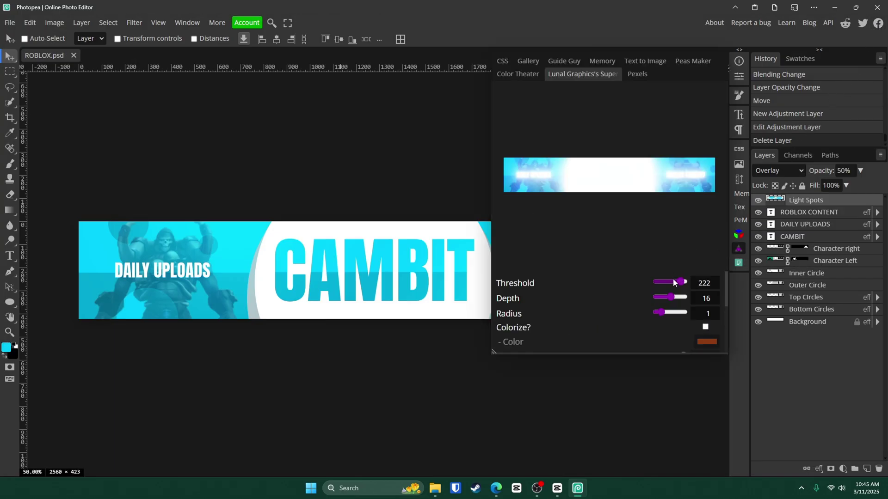
drag(676, 284, 658, 302)
click(666, 298)
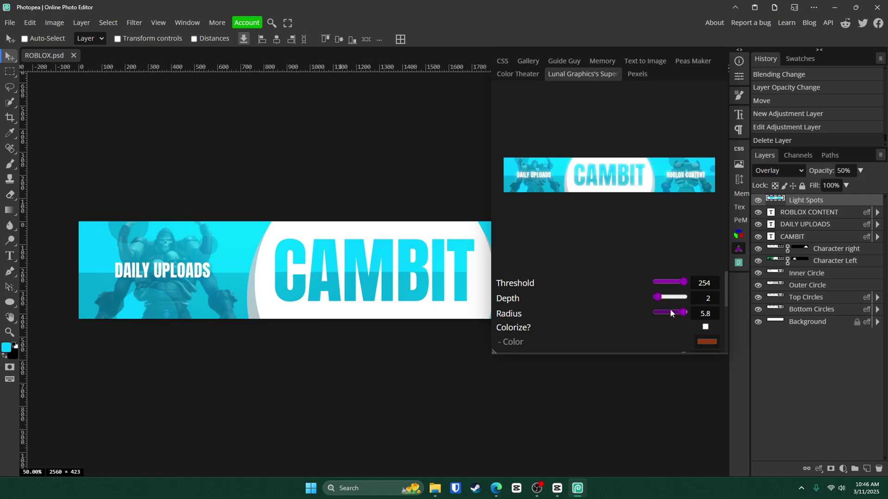
scroll(592, 321, down, 4)
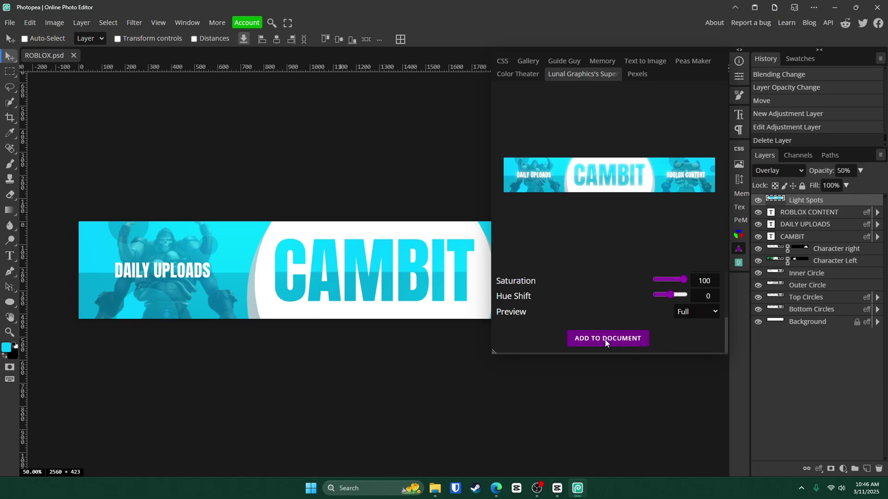
click(600, 341)
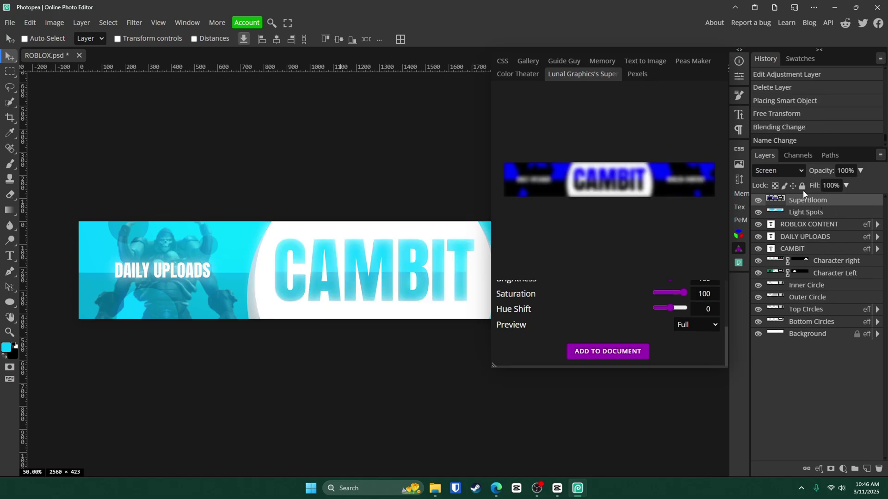
click(739, 76)
click(861, 170)
drag(862, 185, 822, 200)
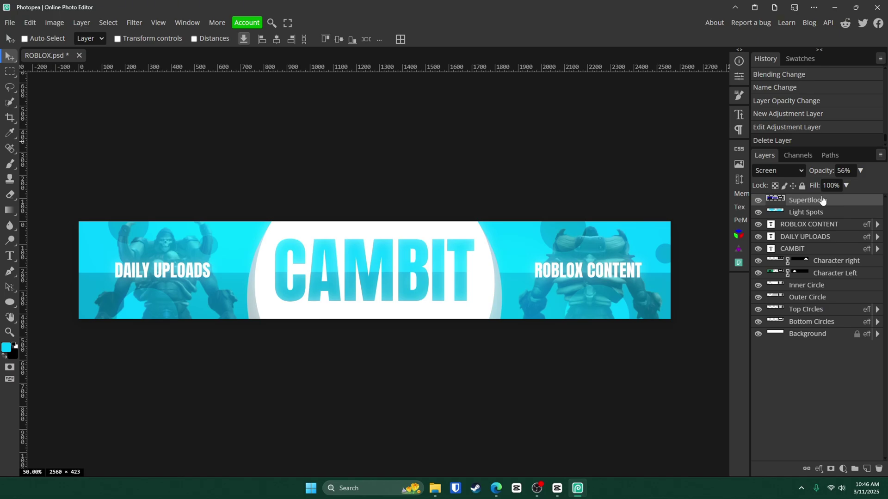
Step: Add a Curves adjustment layer with the RGB point pulled down to input 65 / output 49
click(843, 469)
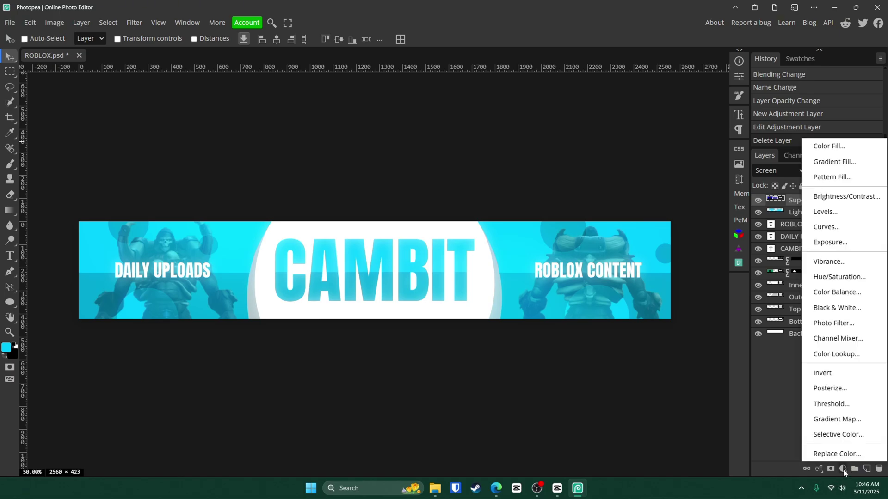
click(830, 226)
drag(615, 246, 616, 253)
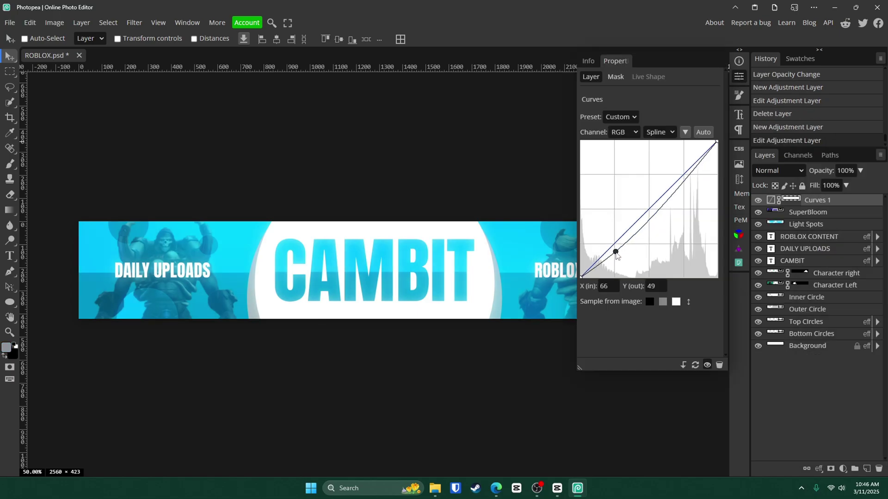
click(738, 78)
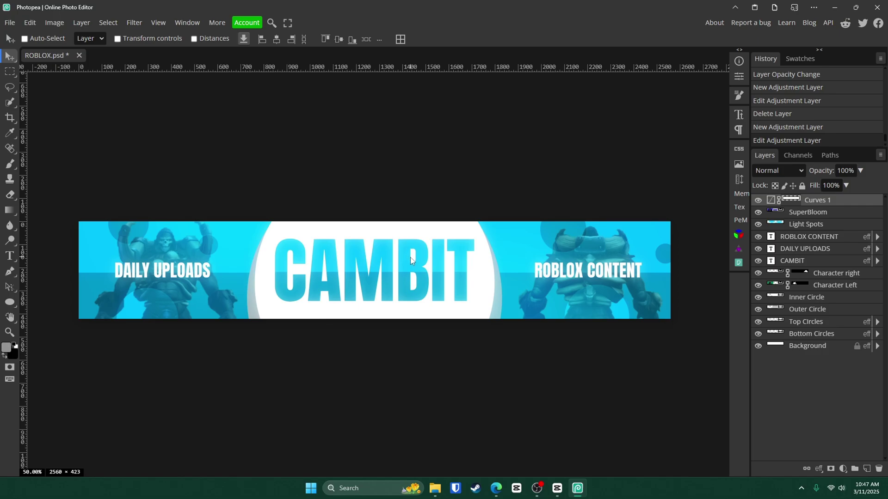
Step: Change the canvas height to 1440 px, making the canvas 2560 × 1440
click(62, 24)
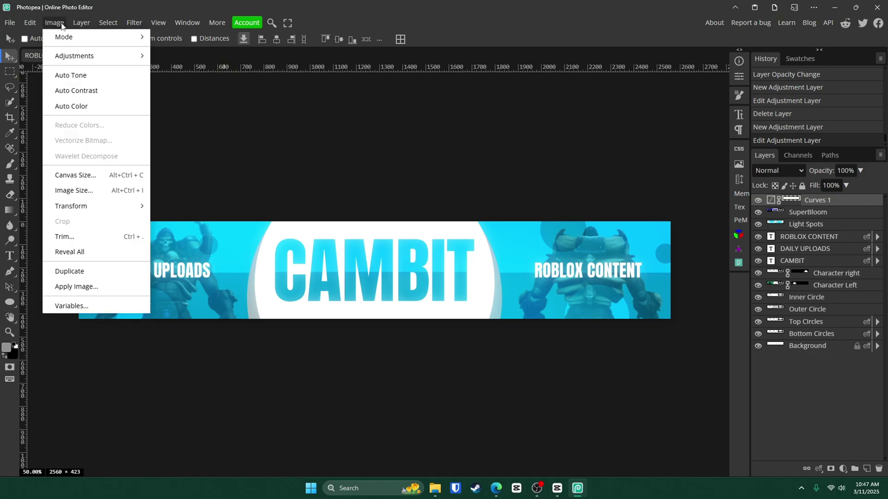
click(83, 170)
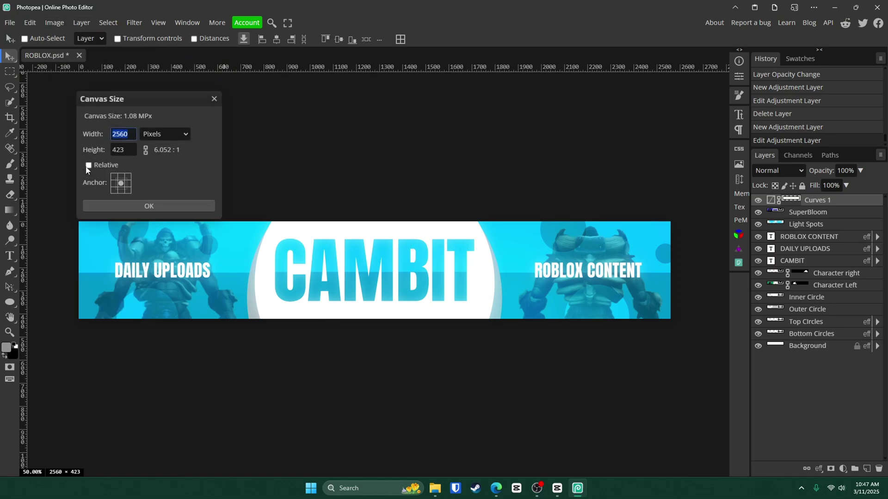
double_click(128, 151)
text(1440)
click(177, 206)
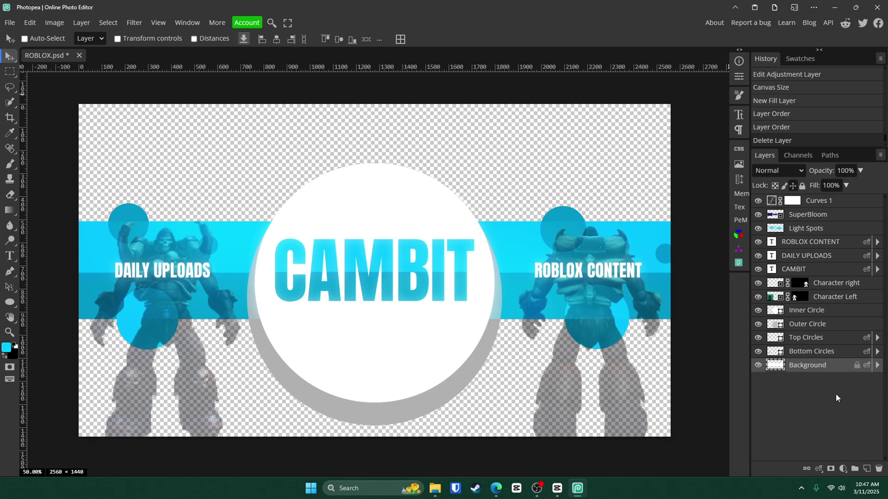
click(842, 469)
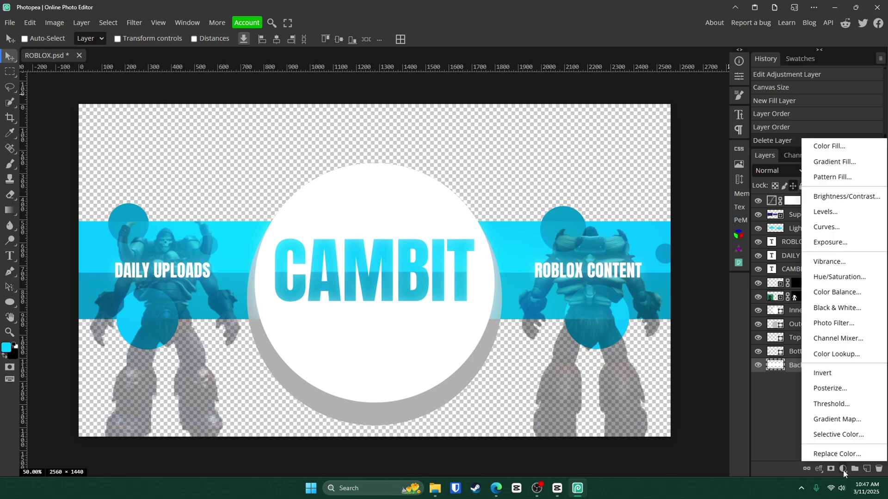
Step: Add a Gradient Fill layer with two cyan stops sampled from the canvas, at 5% scale
click(834, 163)
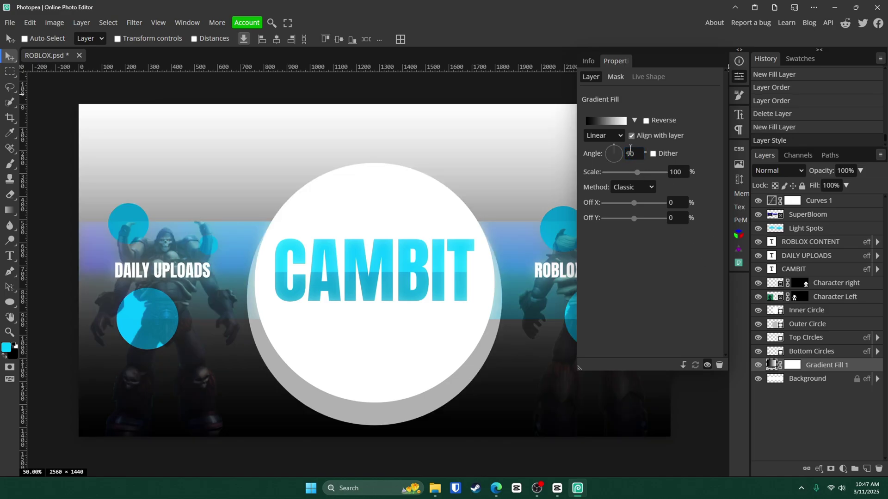
click(606, 120)
drag(284, 229, 96, 229)
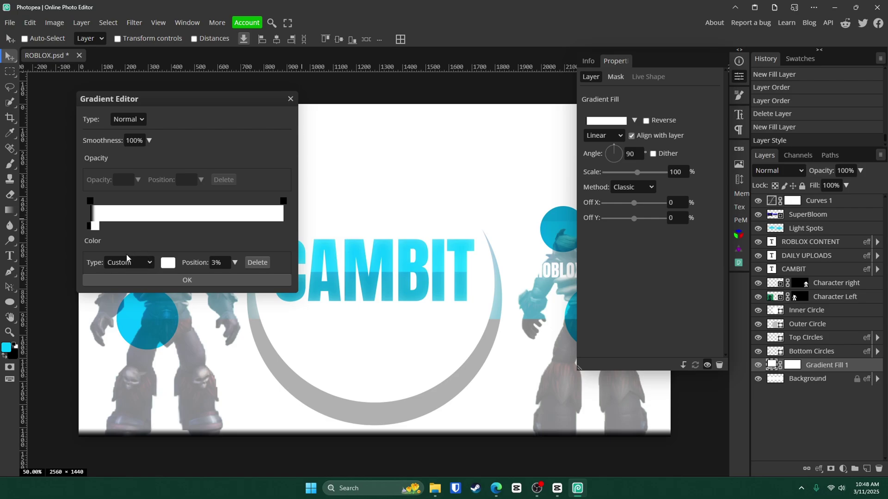
double_click(89, 227)
click(439, 264)
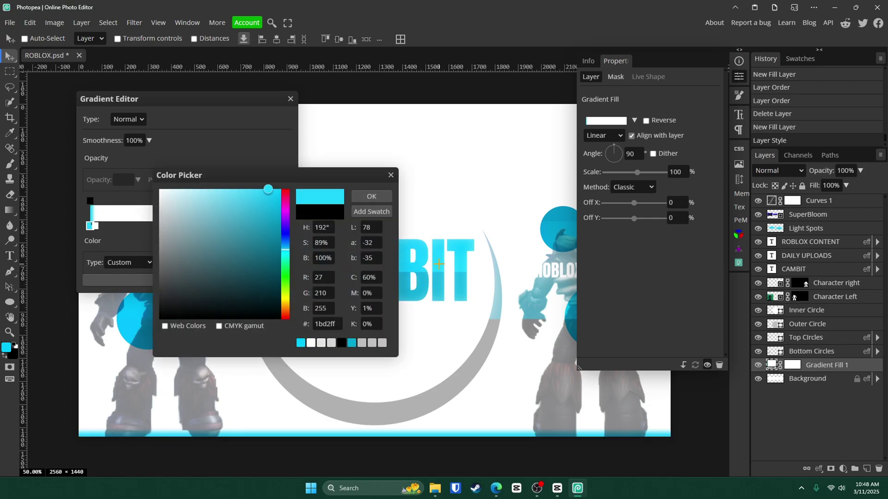
click(369, 197)
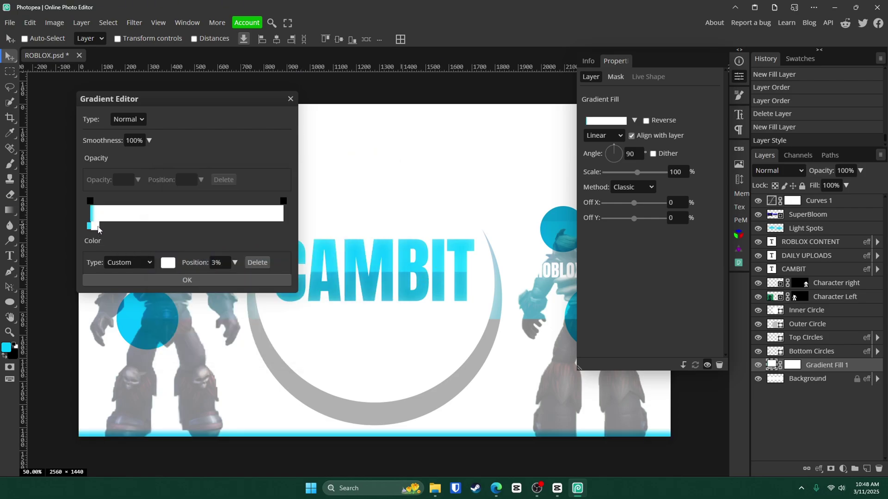
click(167, 263)
click(407, 275)
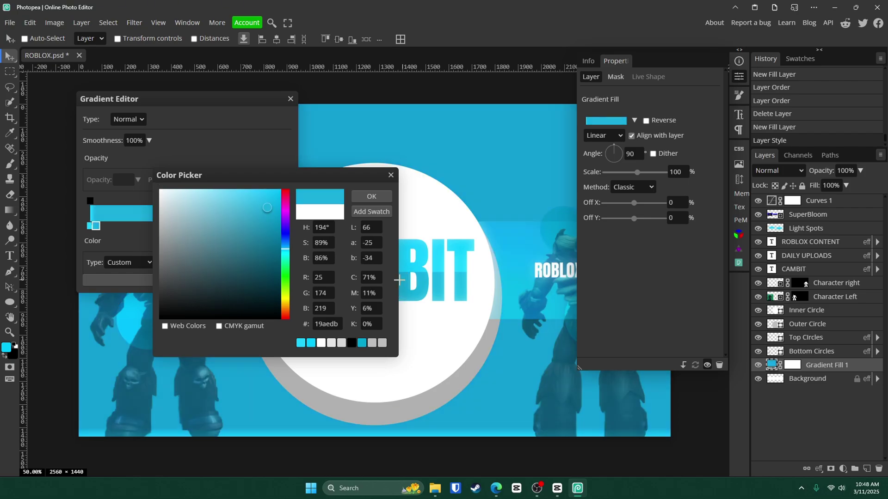
click(370, 196)
key(Return)
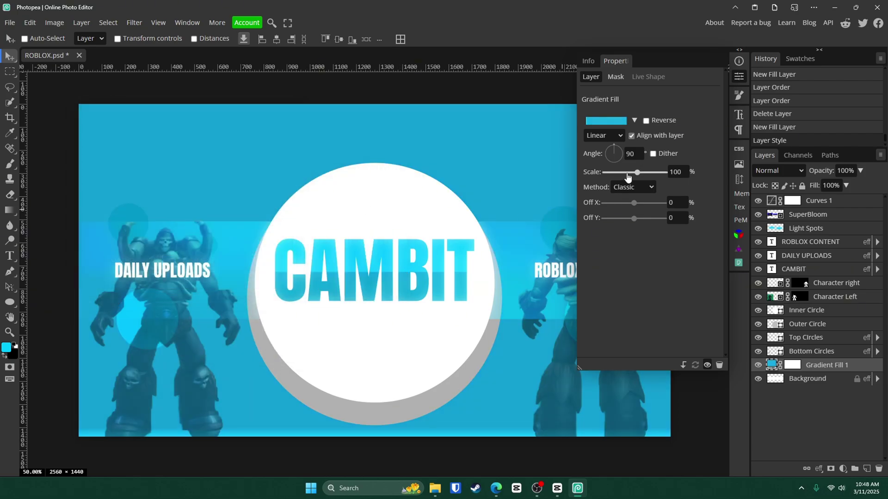
drag(625, 178, 584, 178)
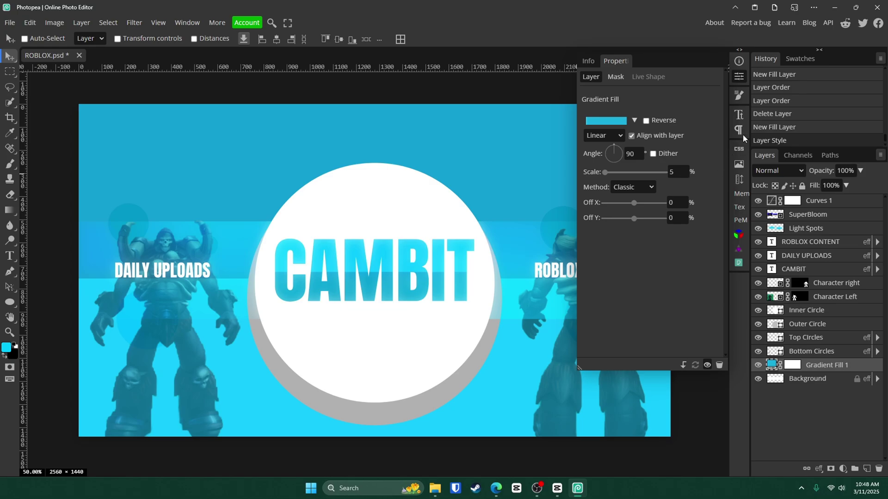
click(507, 283)
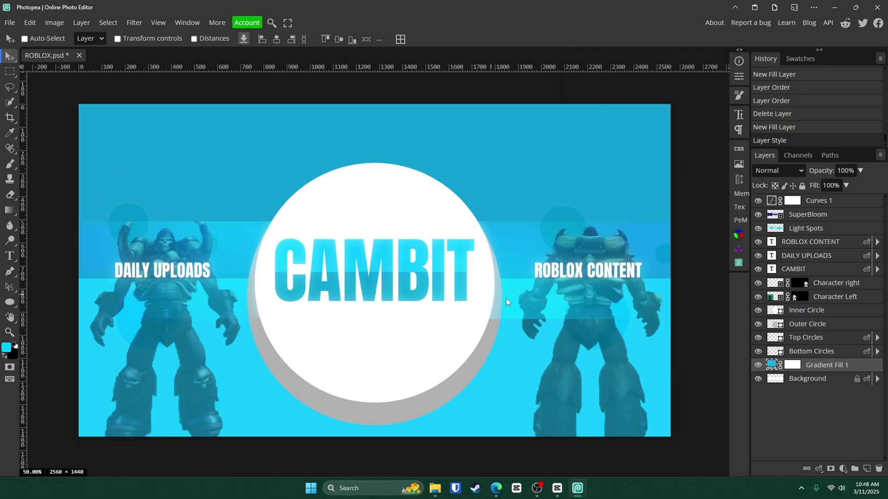
Step: Export the banner as a JPG from the File menu
click(9, 24)
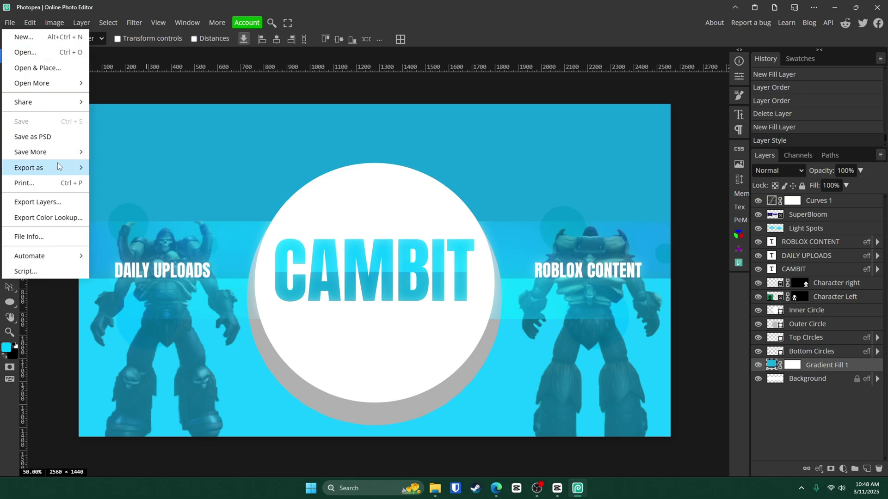
mouse_move(57, 167)
click(121, 183)
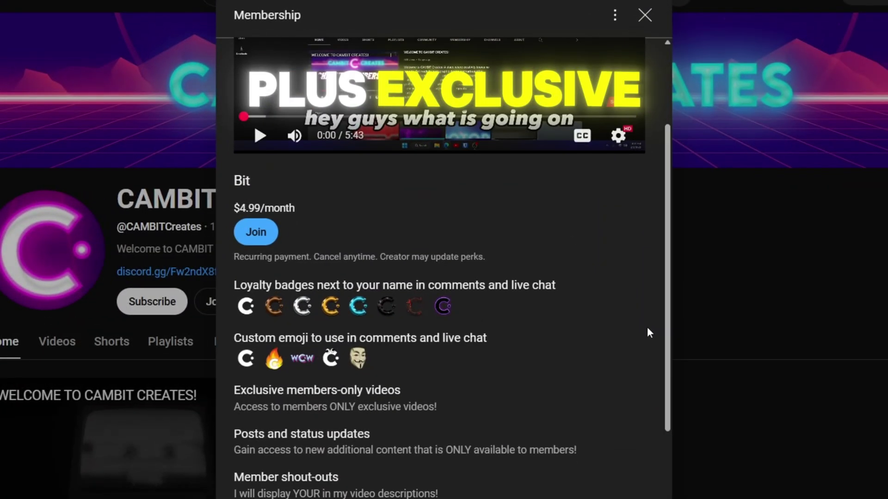
Step: Browse the Lens Flare folder and Retro Pack product page, then scroll the Discord server's channels
scroll(648, 331, down, 2)
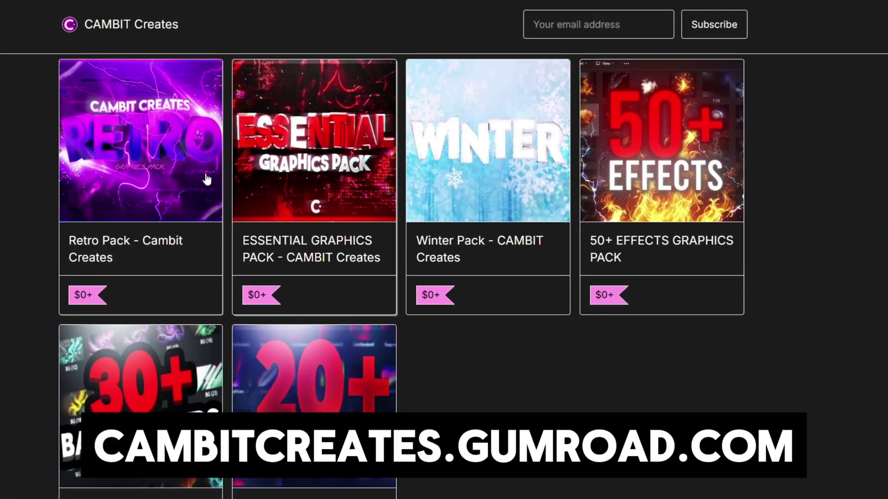
click(199, 205)
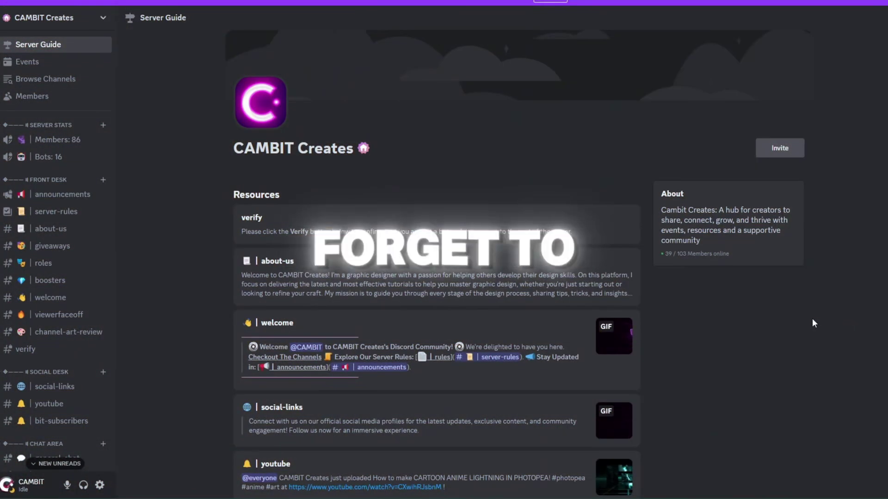
scroll(55, 249, down, 4)
click(56, 255)
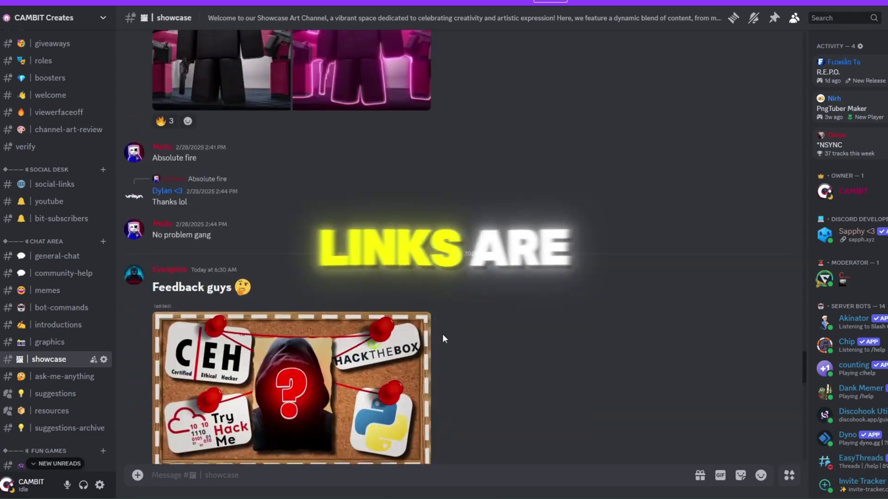
scroll(298, 331, up, 10)
scroll(99, 311, down, 5)
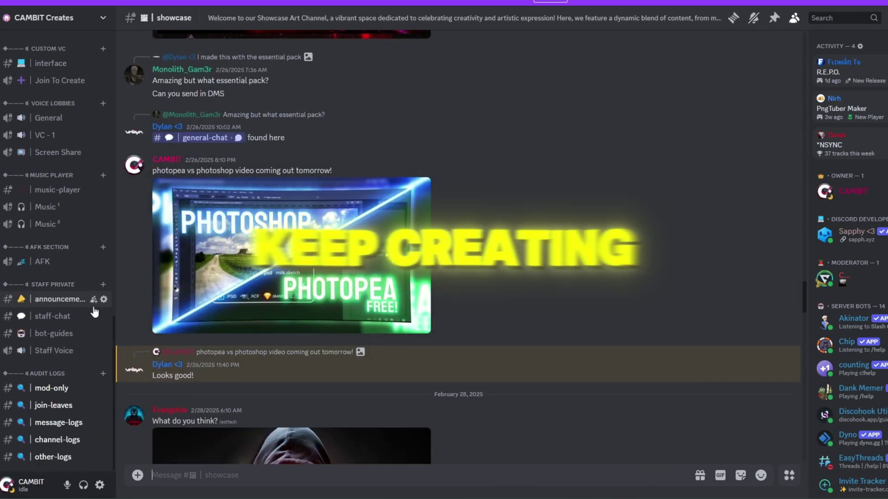